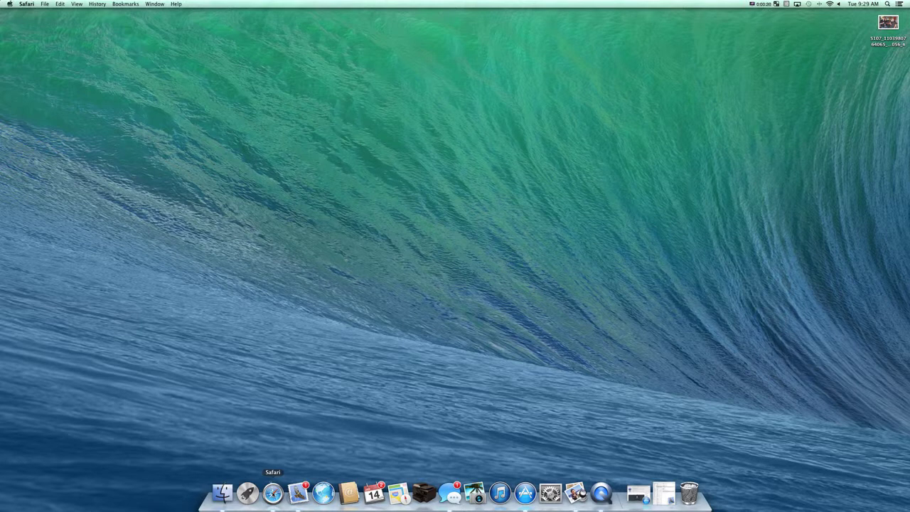
Load the Citrix Access Gateway login page in Safari, then close its window.
click(272, 490)
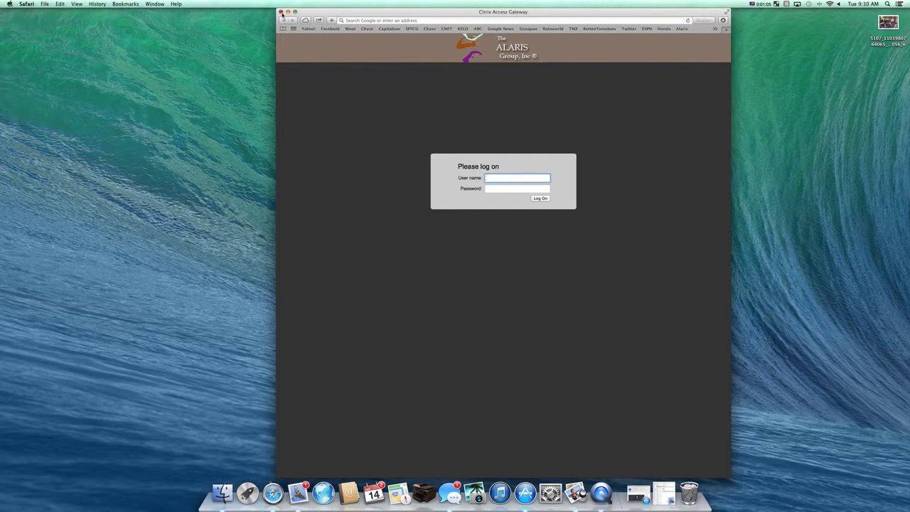
click(282, 12)
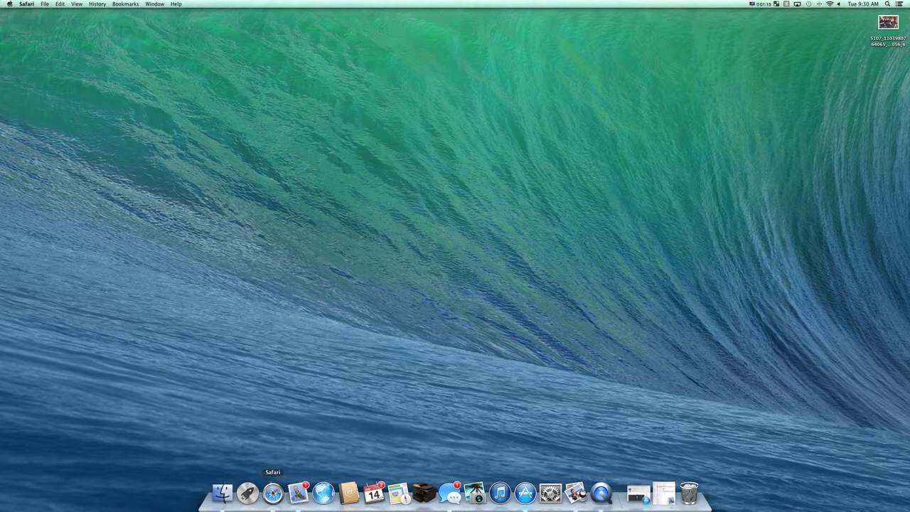
Reopen Safari with the Citrix login page, then minimize its window.
click(273, 492)
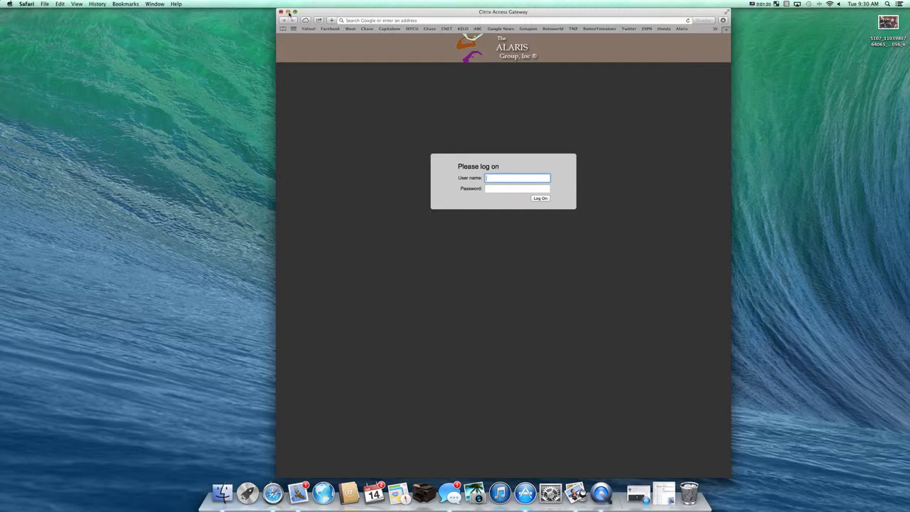
click(288, 13)
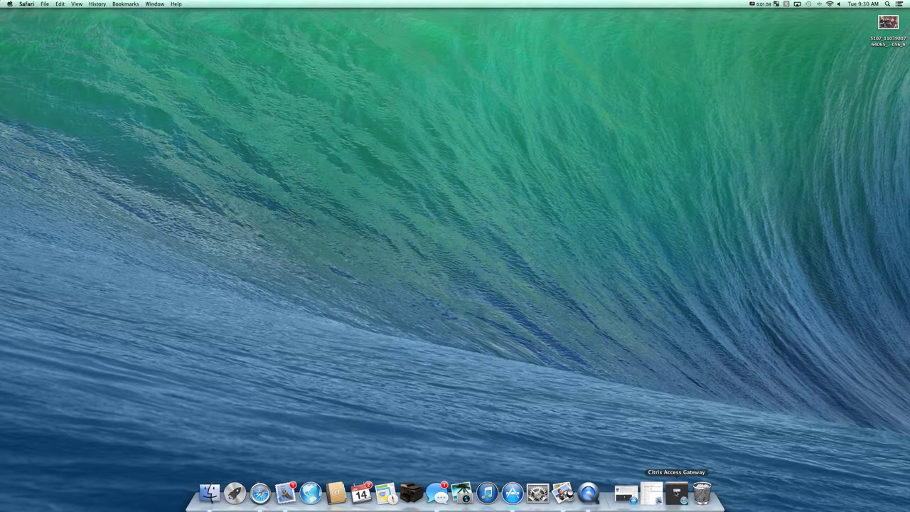
Restore the minimized Citrix Access Gateway window and toggle zoom until it fills the screen.
click(677, 493)
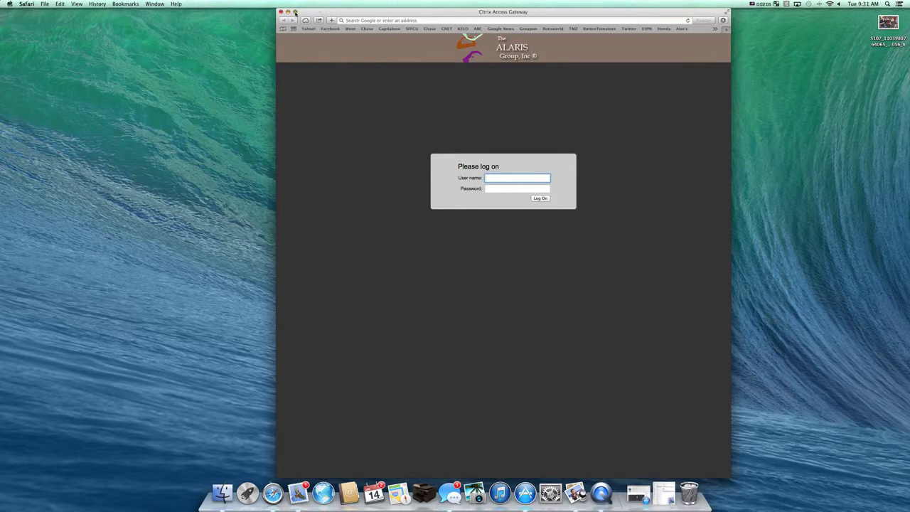
click(770, 4)
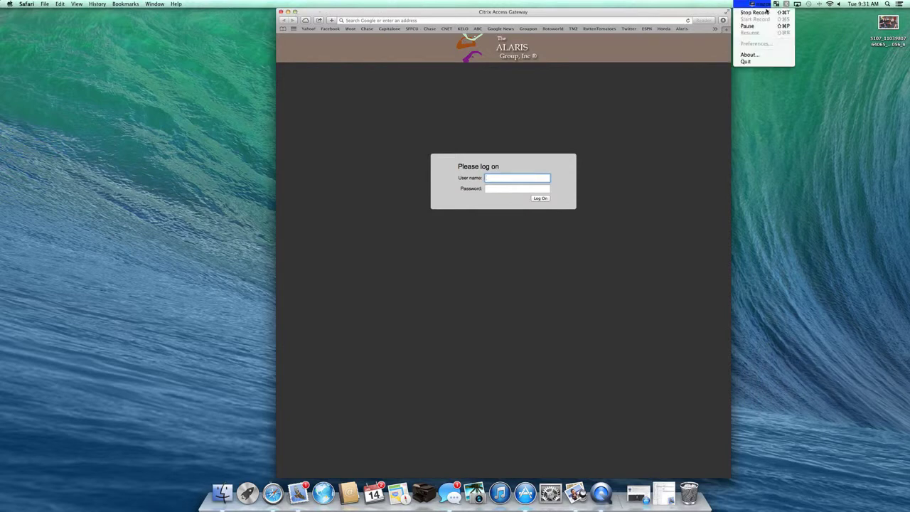
click(520, 37)
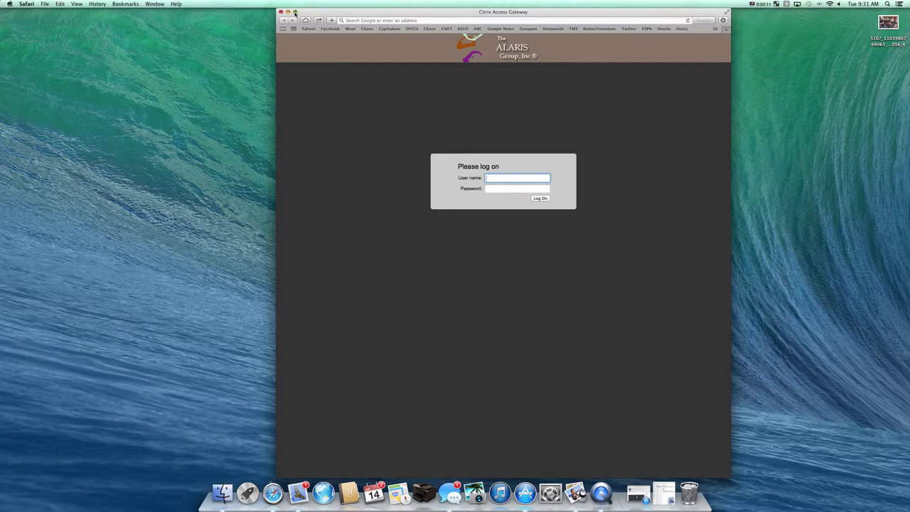
click(295, 12)
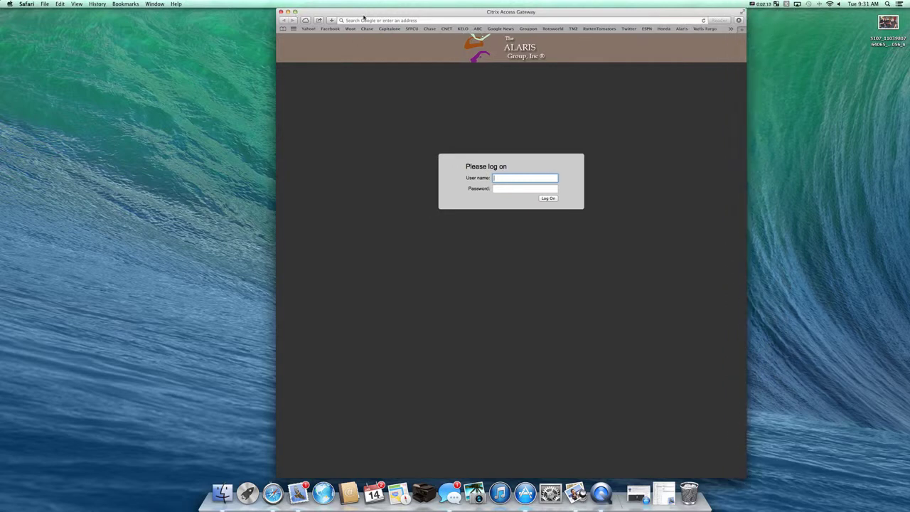
click(295, 12)
click(295, 12)
click(742, 14)
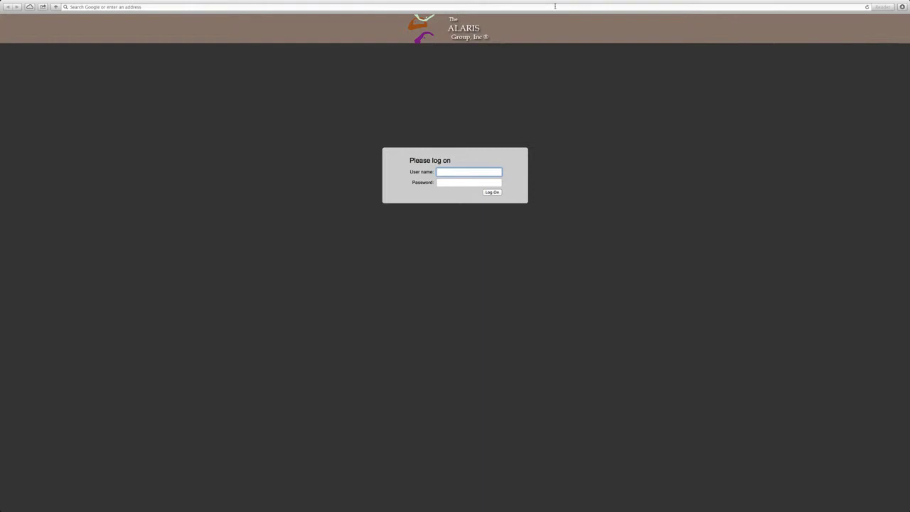
mouse_move(431, 2)
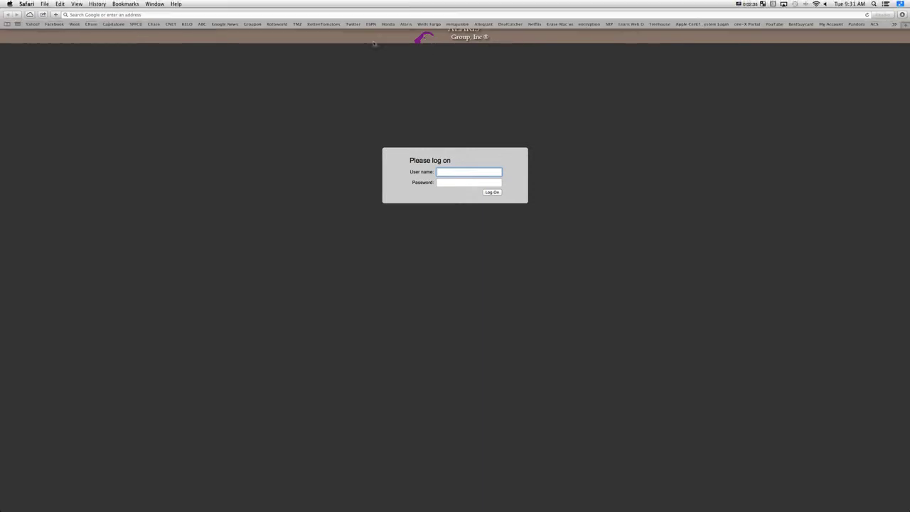
mouse_move(384, 510)
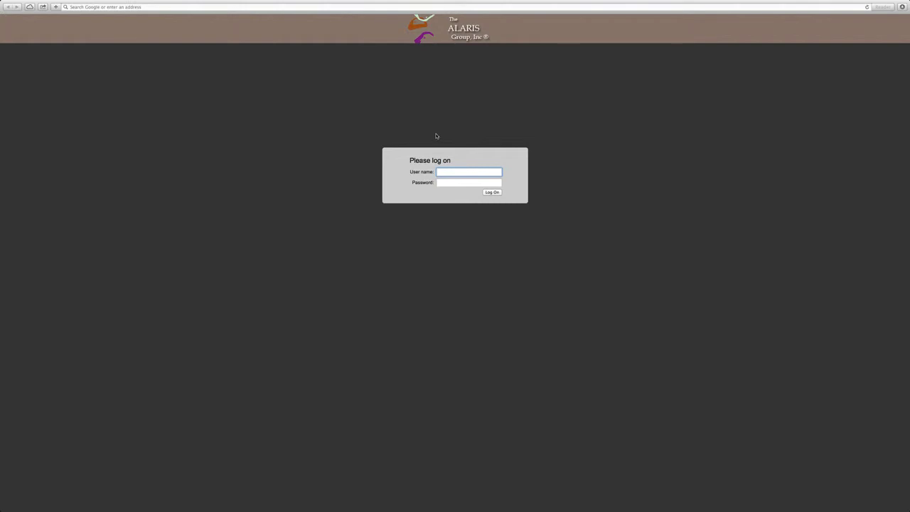
mouse_move(544, 3)
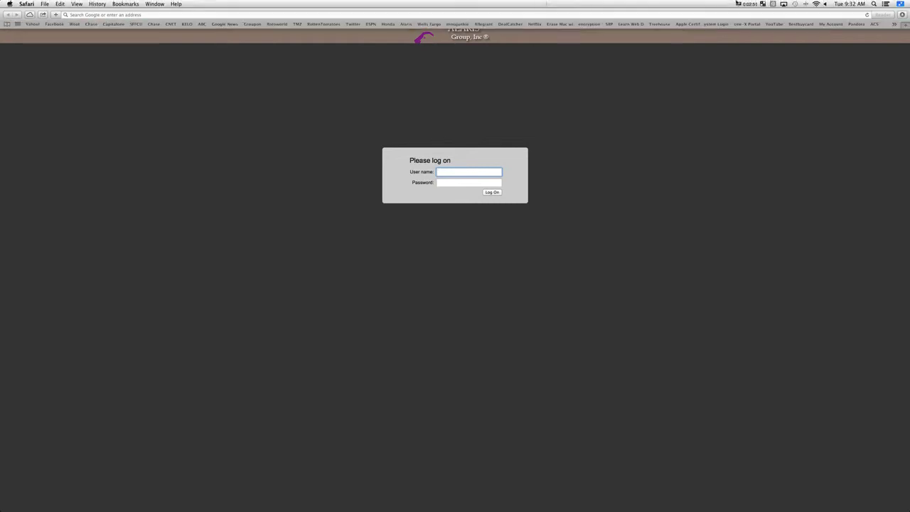
click(901, 4)
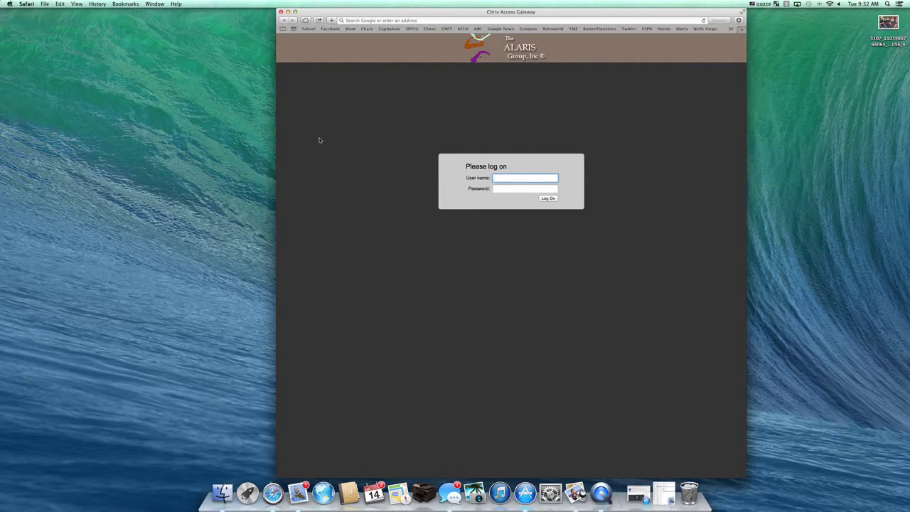
Shift the Citrix window left, widen it from its left edge and corner, and shorten it.
drag(420, 14, 375, 15)
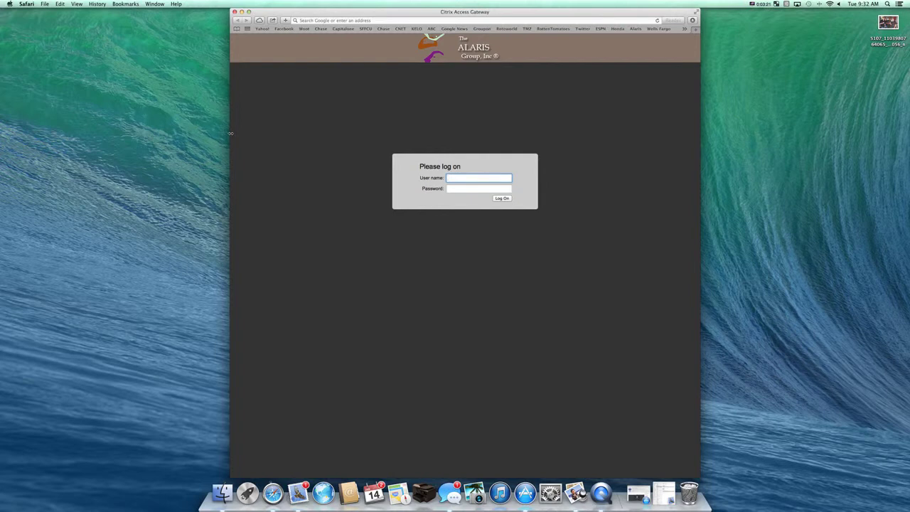
drag(219, 133, 188, 148)
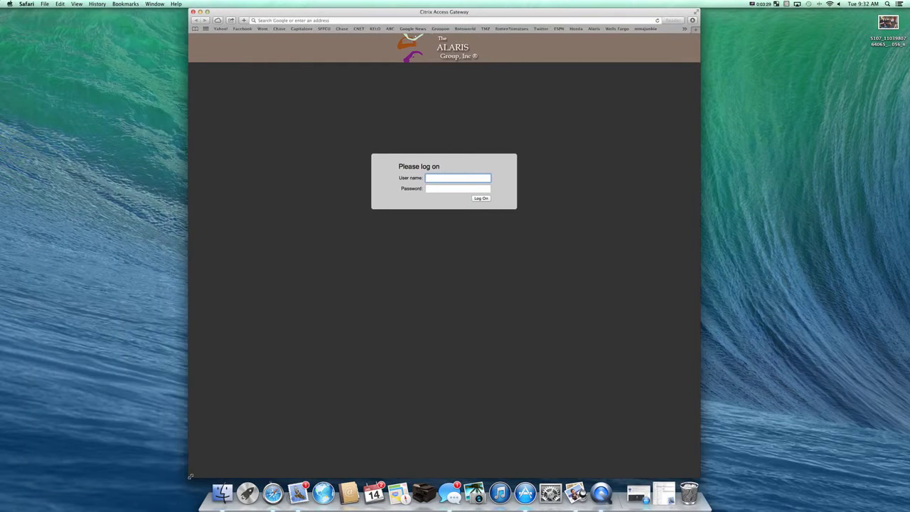
drag(191, 477, 106, 452)
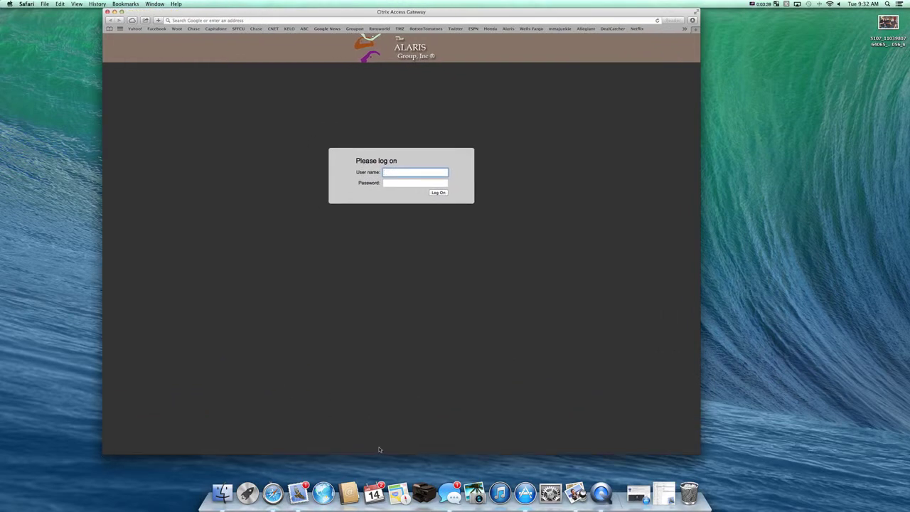
drag(392, 455, 385, 437)
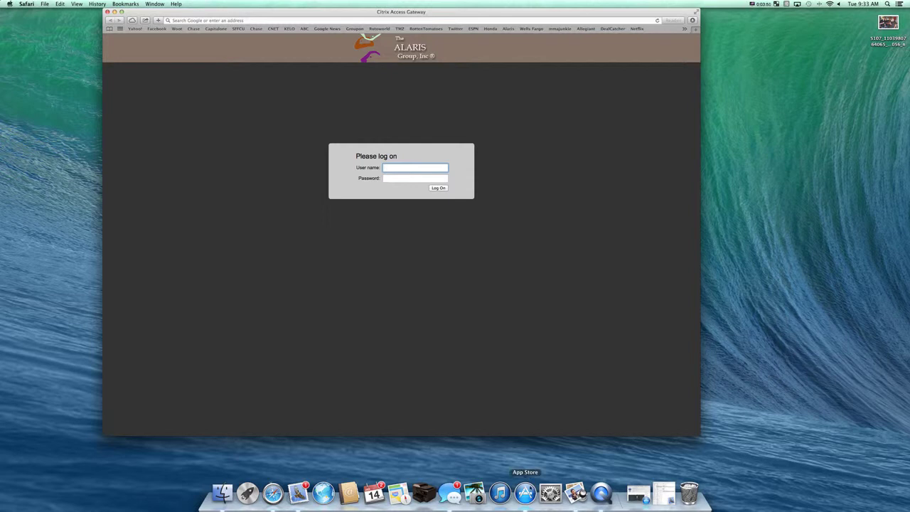
Show the App Store's Featured page, reposition its window, then return Safari's Citrix page to front.
click(526, 493)
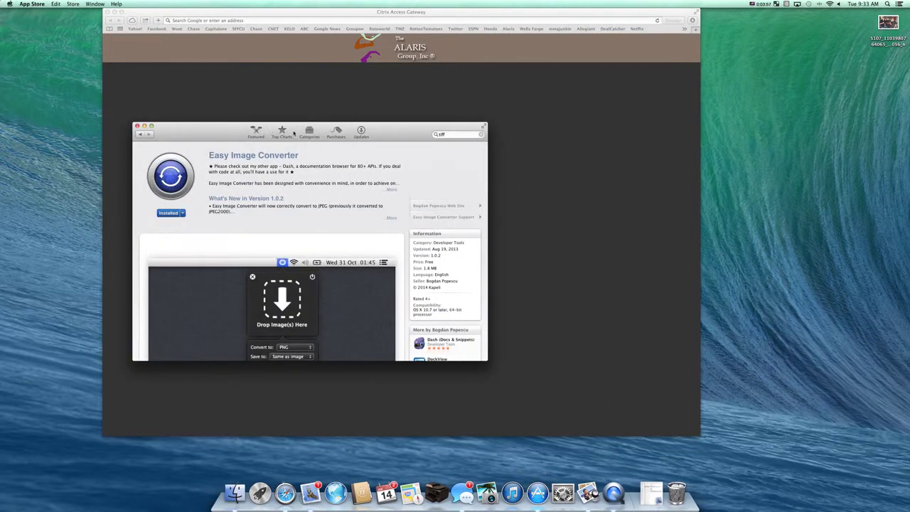
click(256, 133)
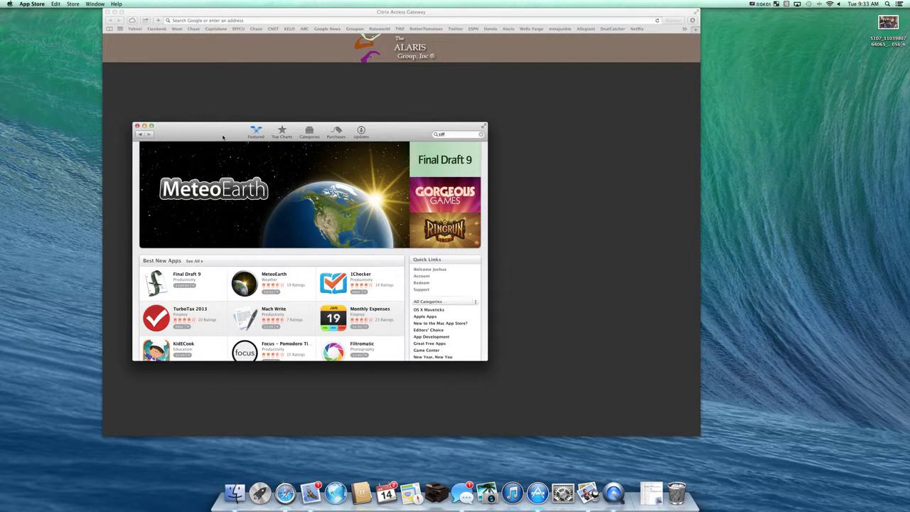
drag(223, 137, 452, 106)
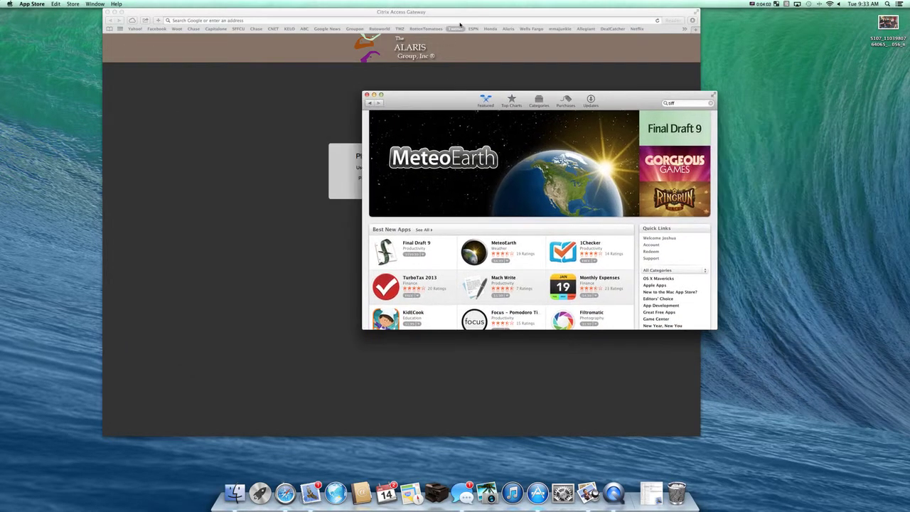
drag(619, 105, 532, 103)
click(533, 20)
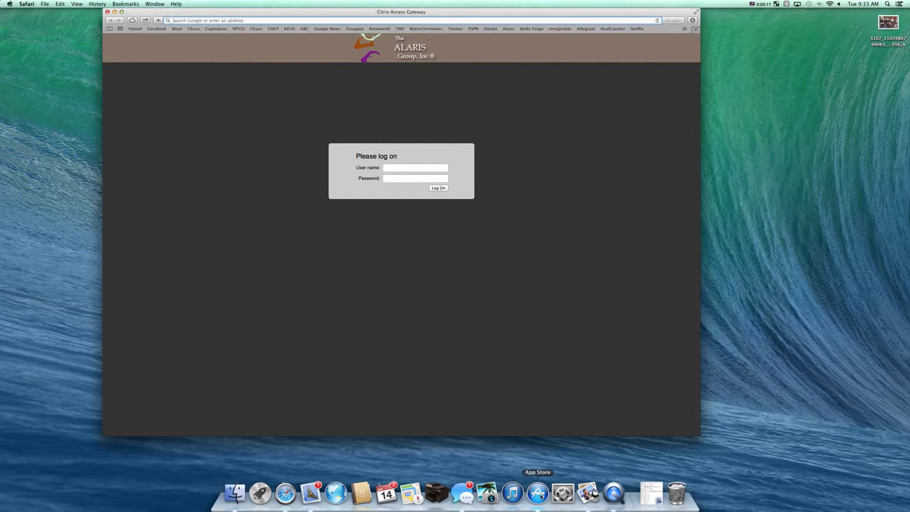
Switch between App Store and Safari, then move Safari's Citrix window right to uncover the App Store.
click(538, 493)
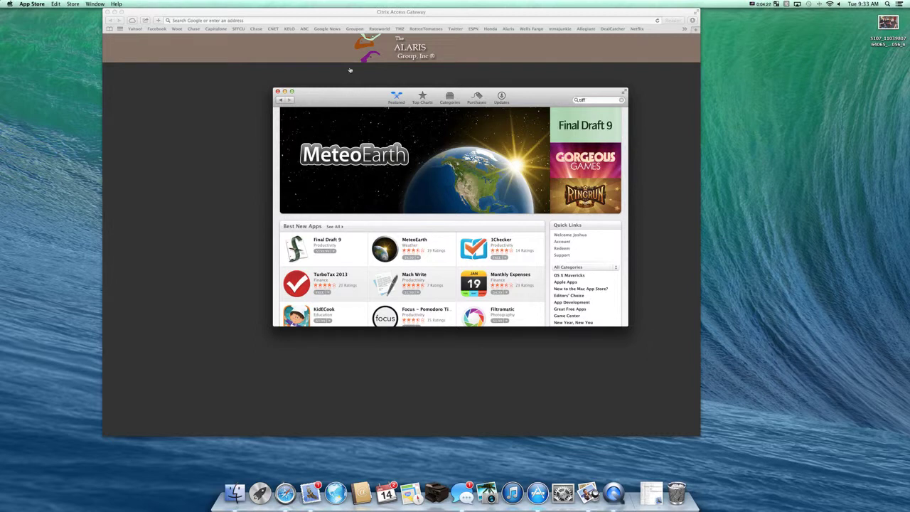
click(230, 13)
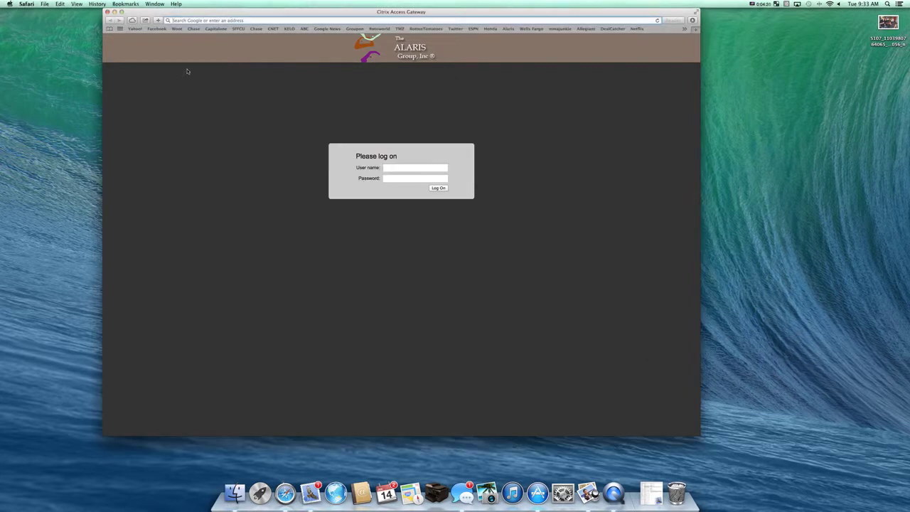
click(173, 19)
drag(140, 14, 590, 39)
Move the App Store window to the upper left, in front of Safari.
click(337, 92)
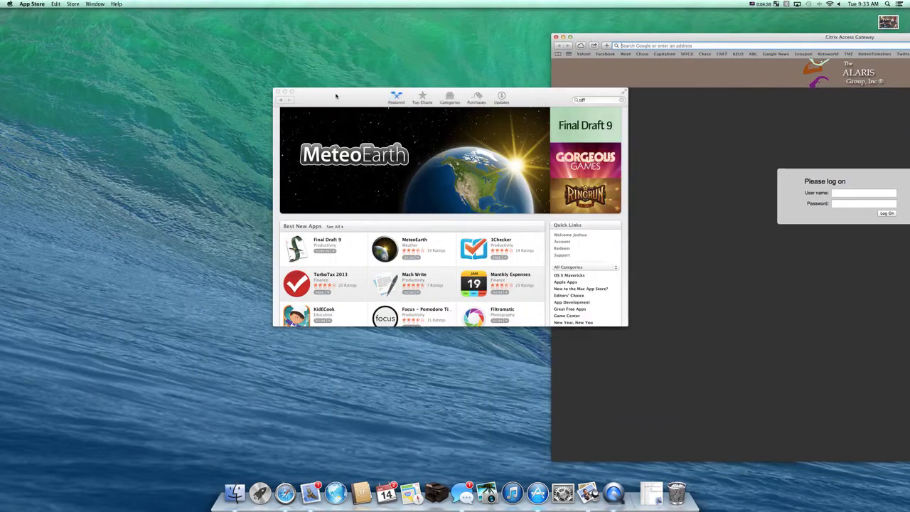
drag(364, 100, 125, 61)
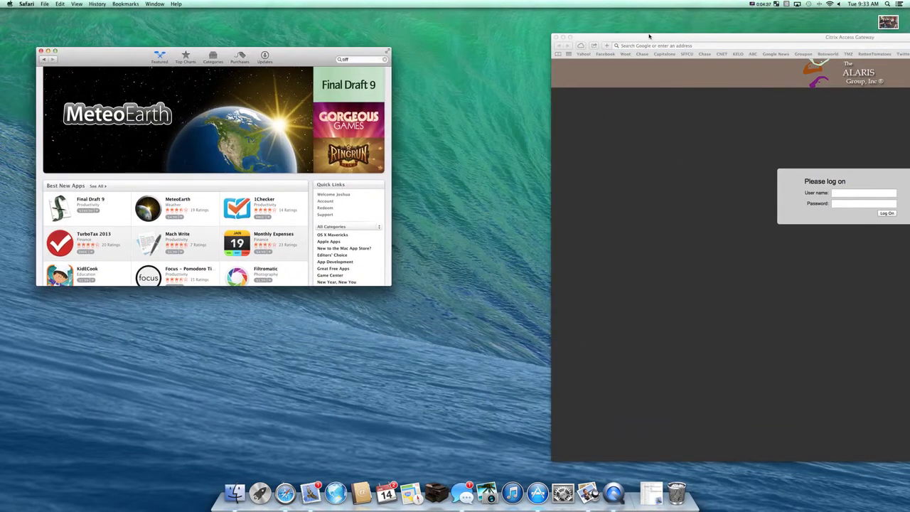
drag(641, 36, 98, 17)
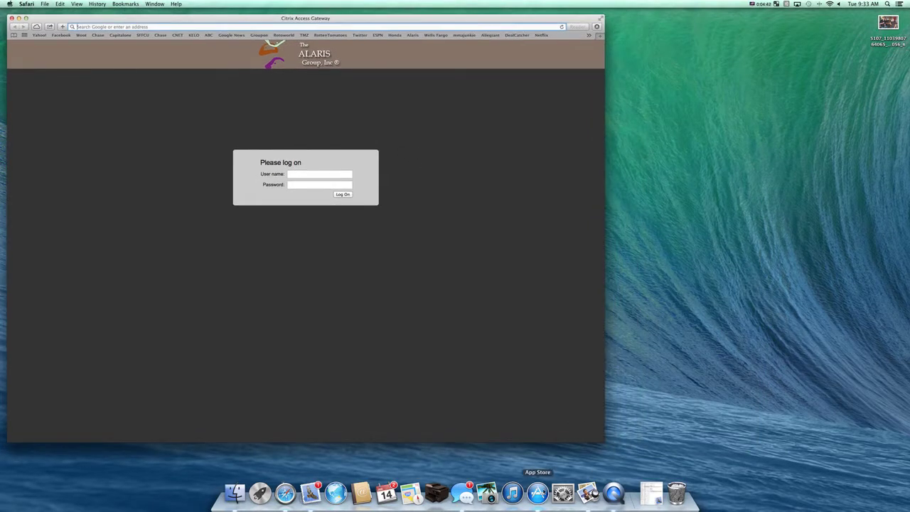
click(538, 492)
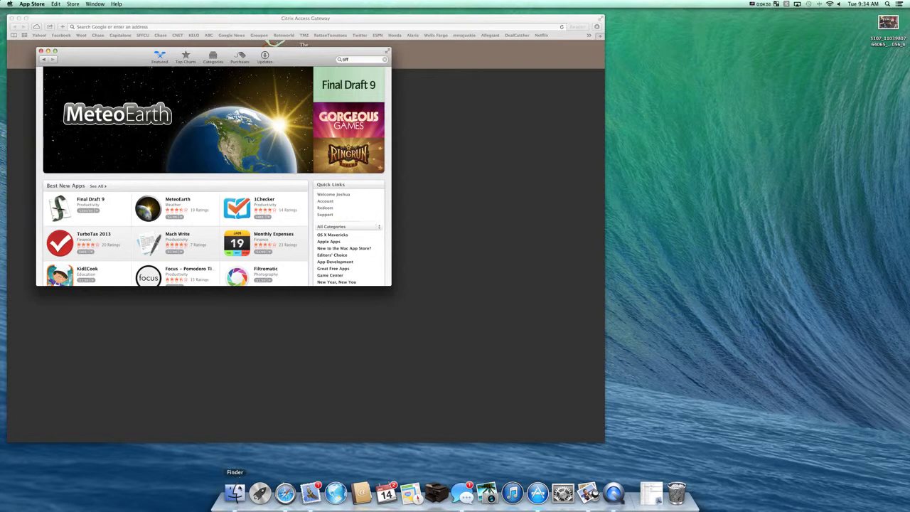
Open a Finder All My Files window and cycle Safari, Finder and App Store to the front.
click(235, 492)
click(391, 20)
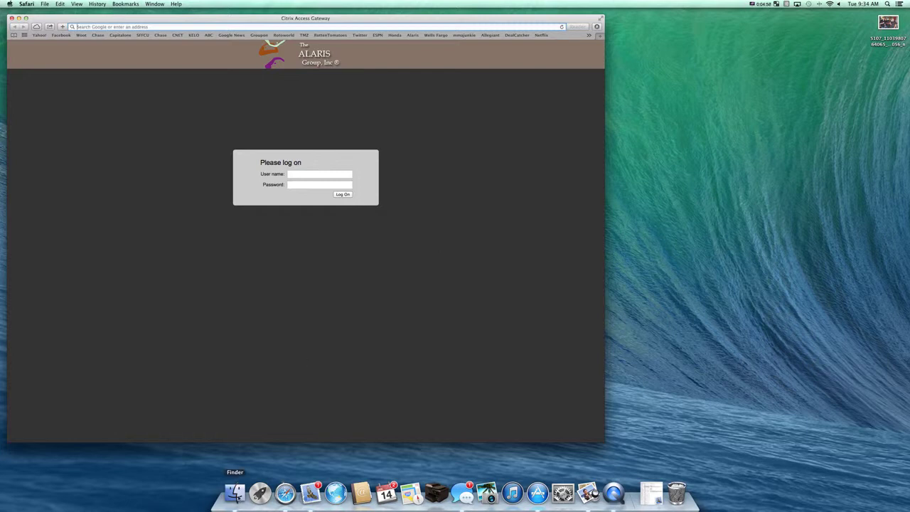
click(235, 492)
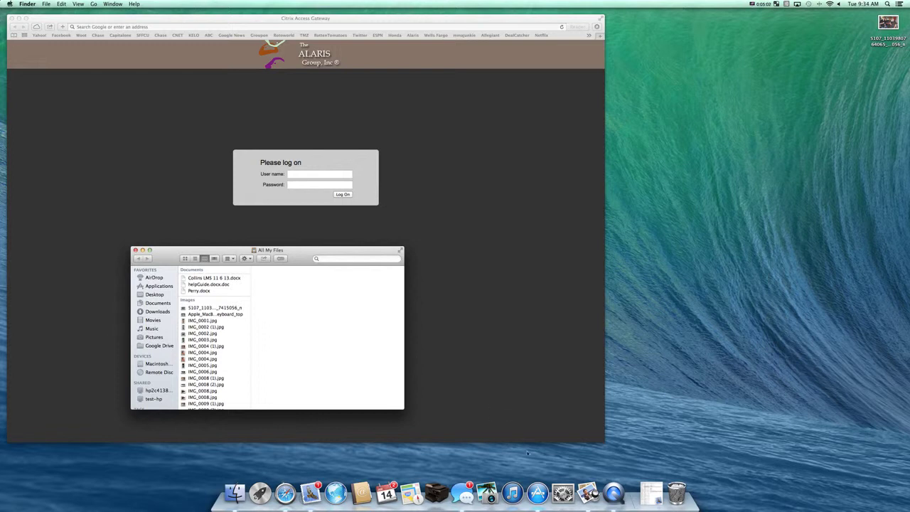
click(538, 493)
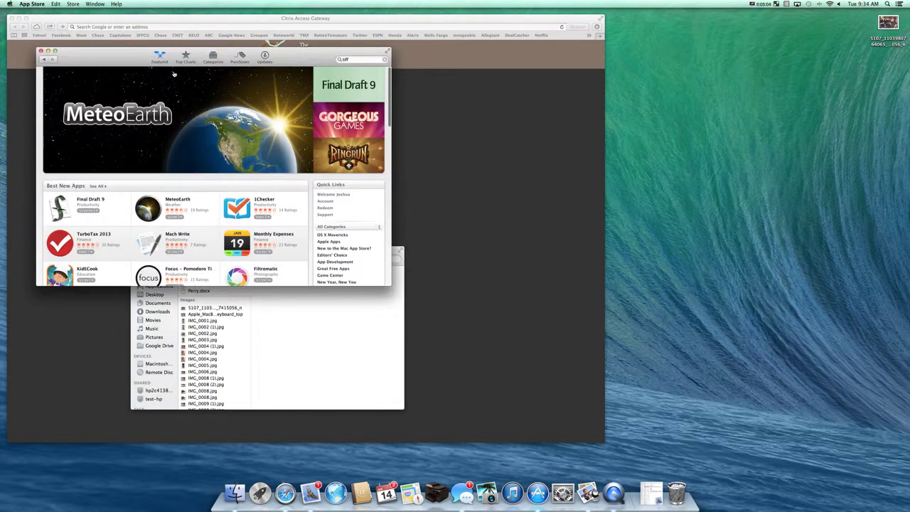
Tile the Citrix, App Store and Finder windows, then close App Store and Finder.
drag(154, 22, 574, 36)
drag(286, 39, 285, 27)
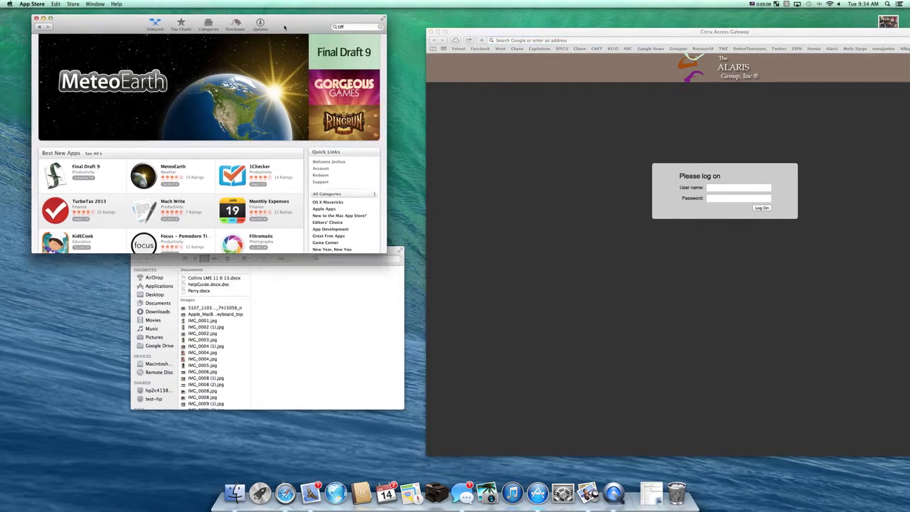
drag(301, 265, 211, 313)
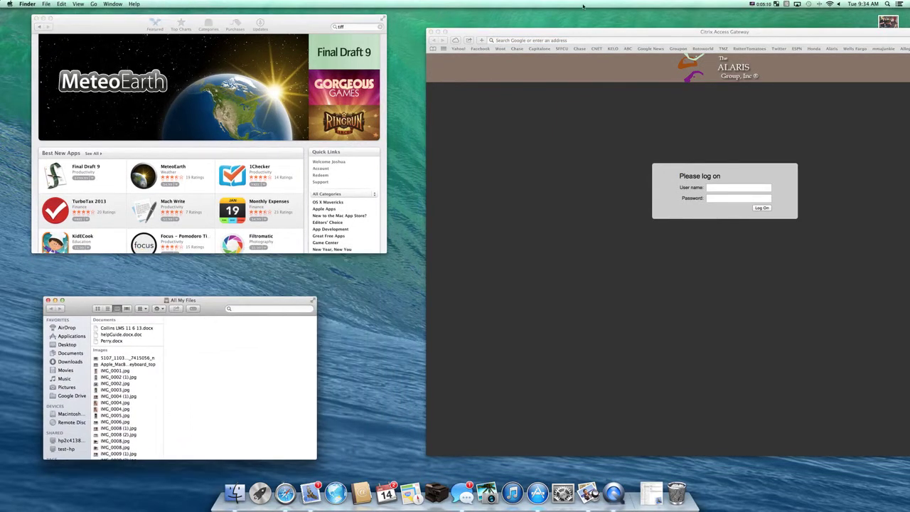
click(586, 32)
drag(587, 32, 550, 17)
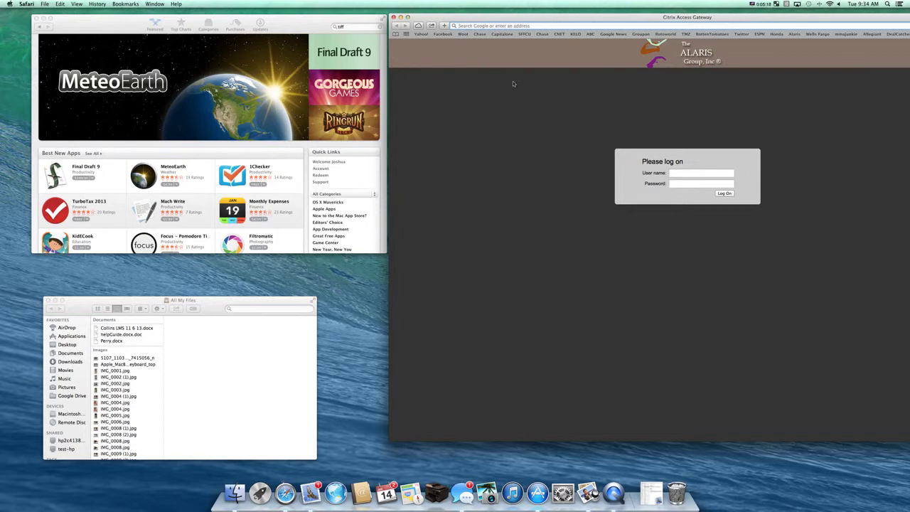
click(37, 18)
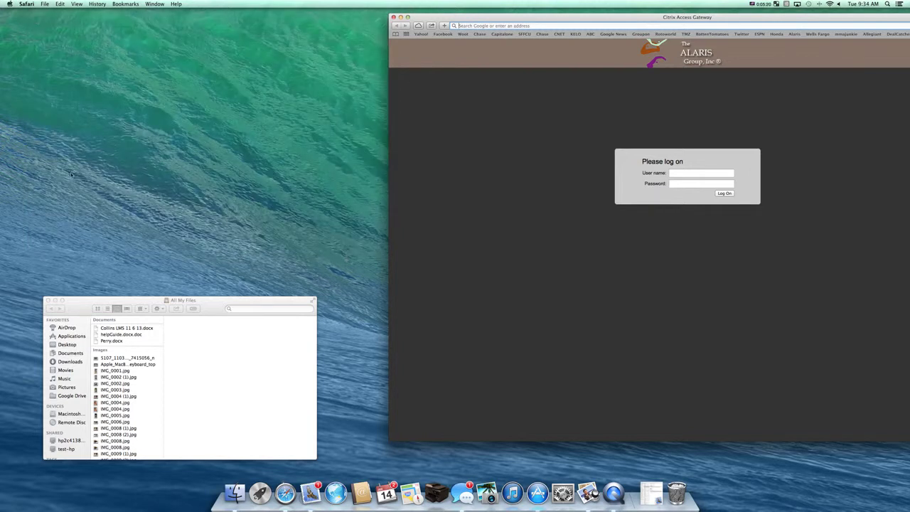
click(48, 300)
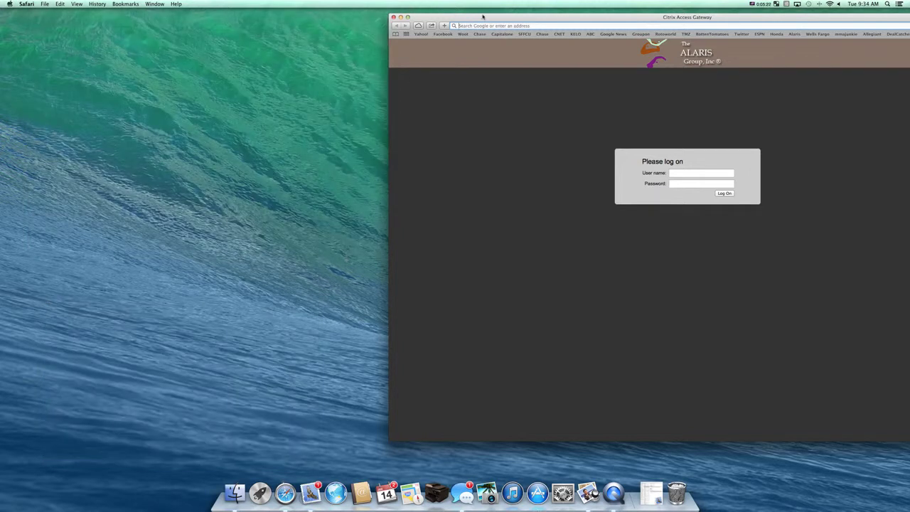
Center the gateway window and log on with the account user name and password.
drag(484, 17, 224, 19)
click(415, 175)
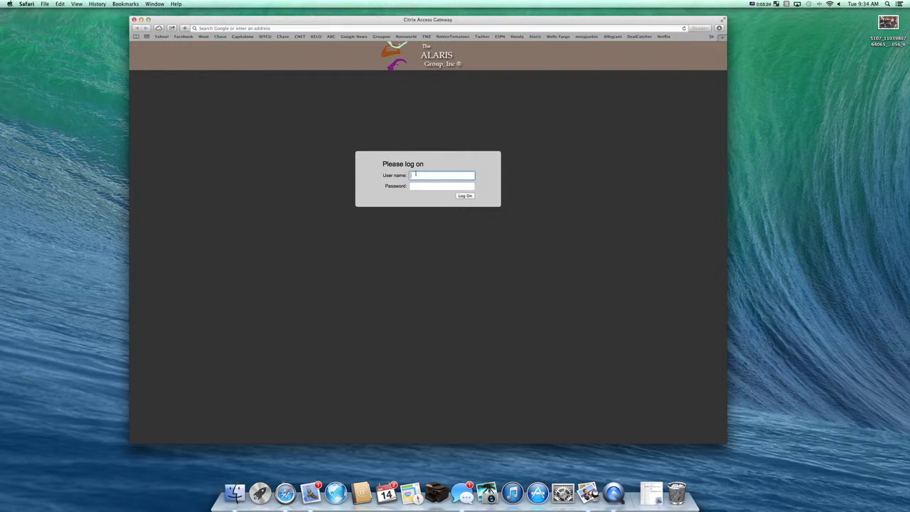
key(Tab)
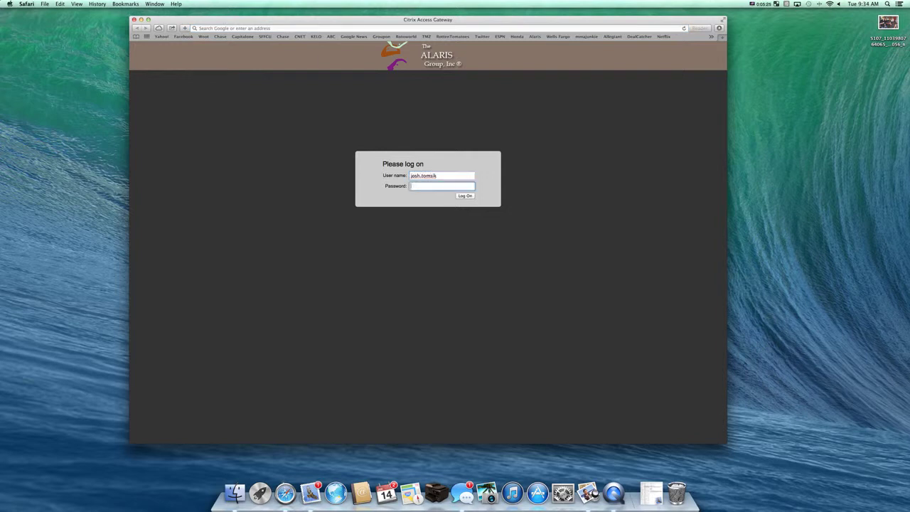
text(***************)
key(Return)
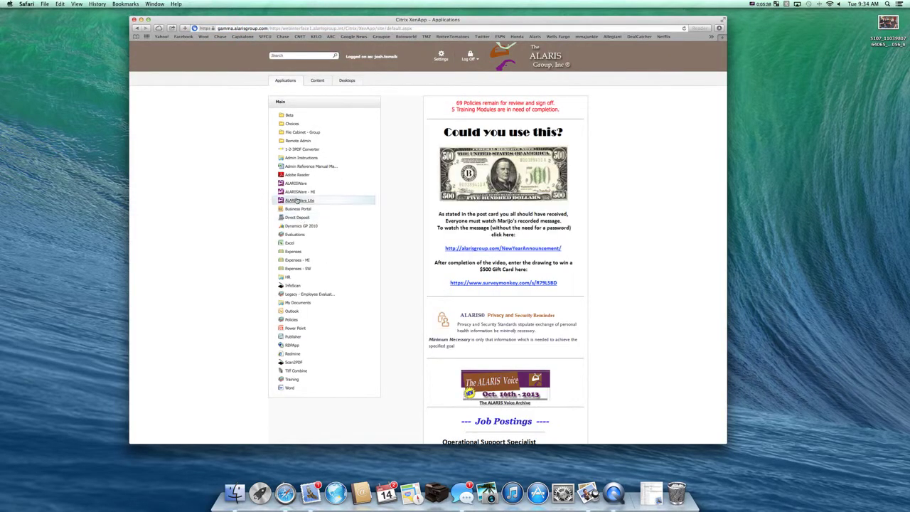
Launch ALARISWare in Internet Explorer, move it right, and restore down FastStone Image Viewer.
click(302, 184)
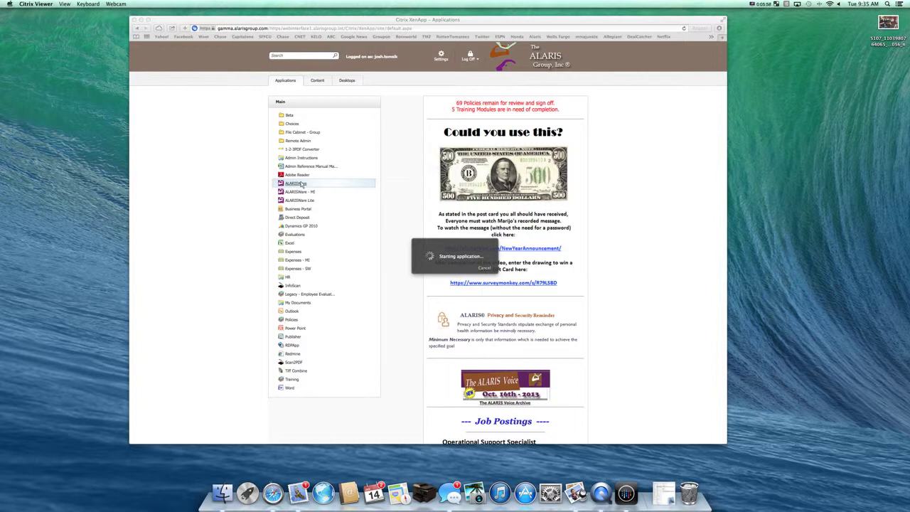
click(743, 4)
click(658, 60)
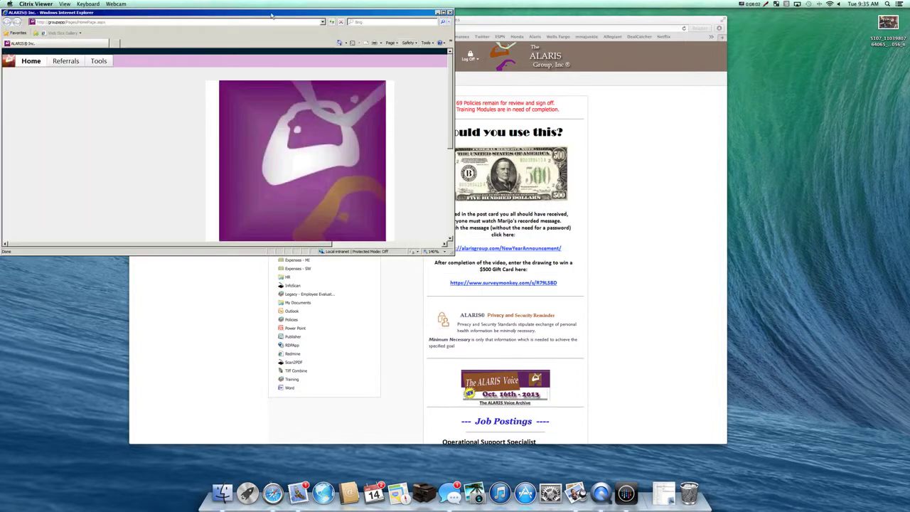
drag(271, 14, 711, 107)
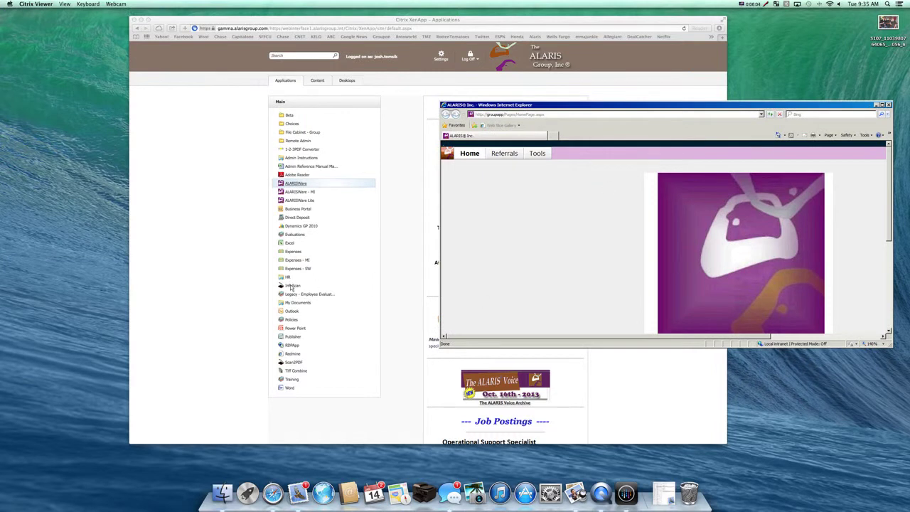
click(291, 286)
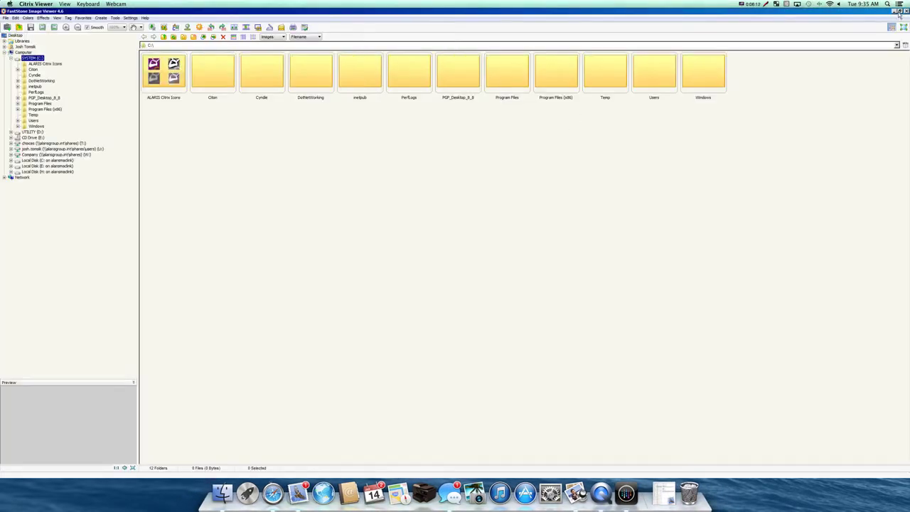
click(899, 11)
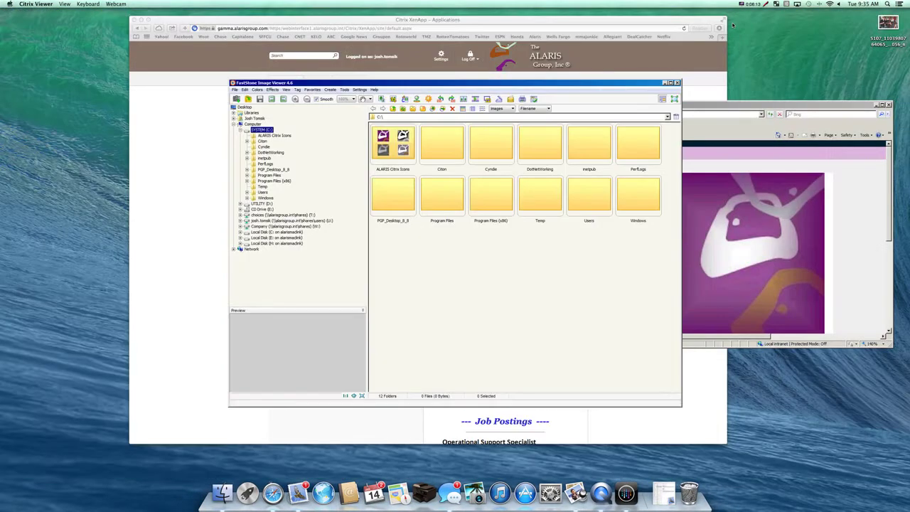
Bring the XenApp Applications window forward, nudge it right, and stretch its right edge across the screen.
click(627, 26)
drag(498, 19, 523, 18)
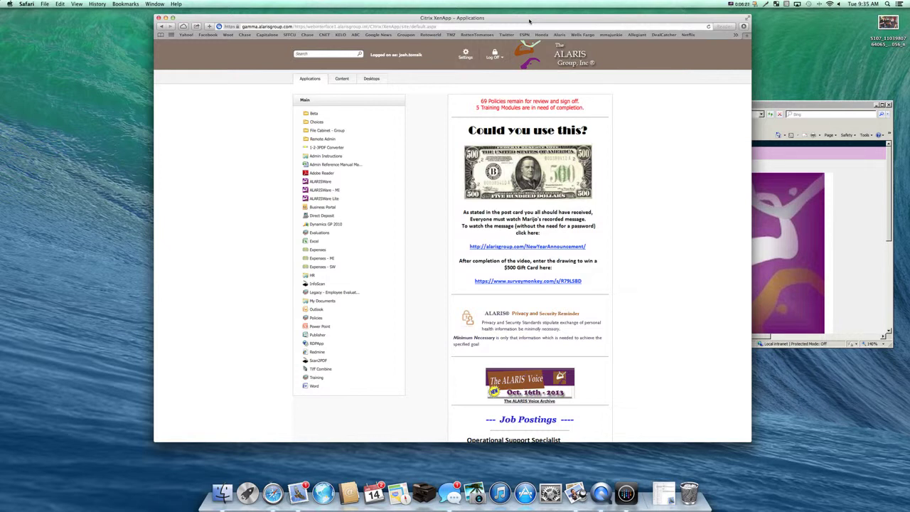
drag(529, 21, 487, 26)
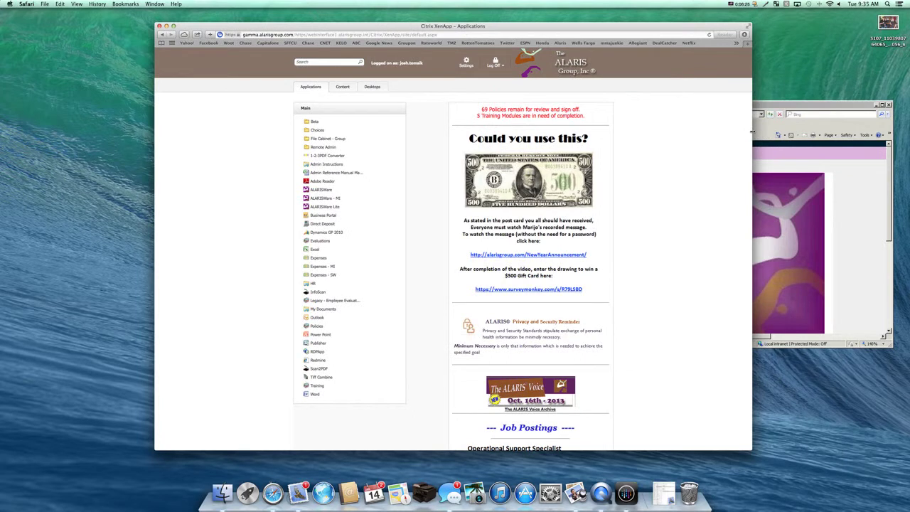
drag(752, 131, 898, 144)
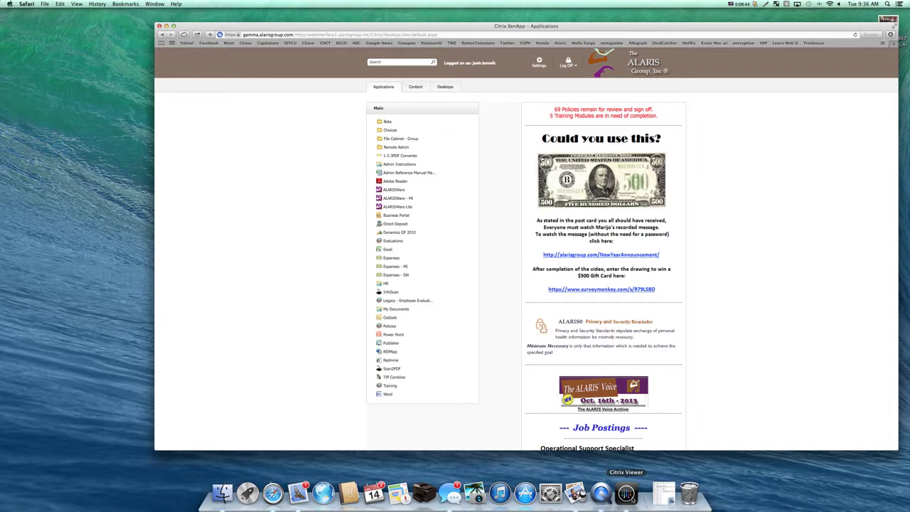
Toggle between the Citrix remote app windows and Safari's XenApp page, finishing with Safari frontmost.
click(626, 493)
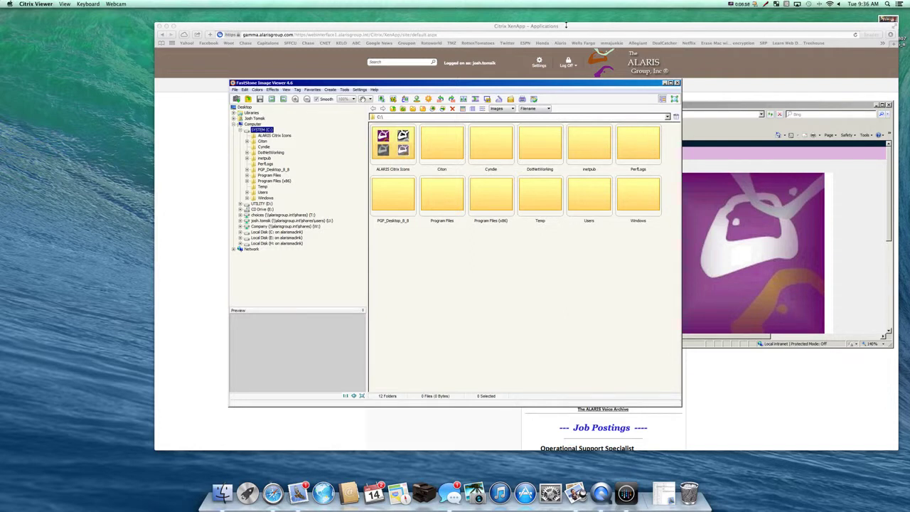
click(567, 25)
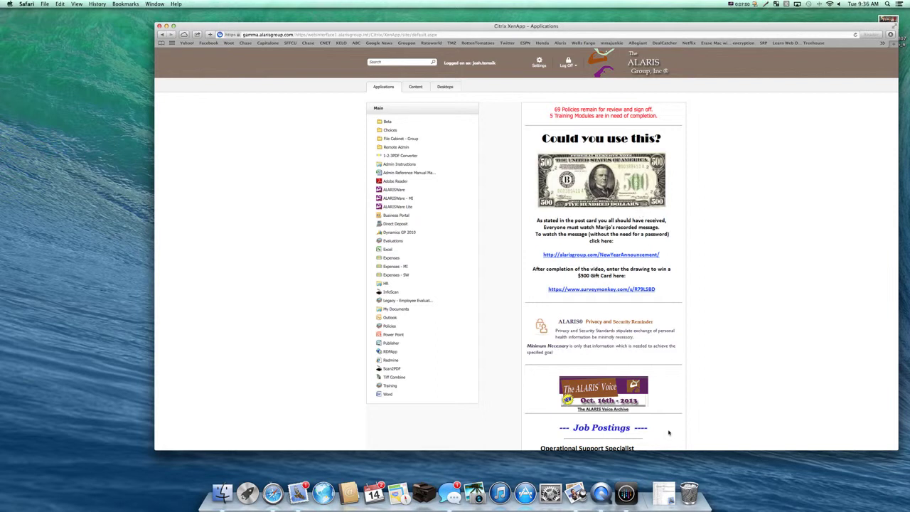
click(626, 493)
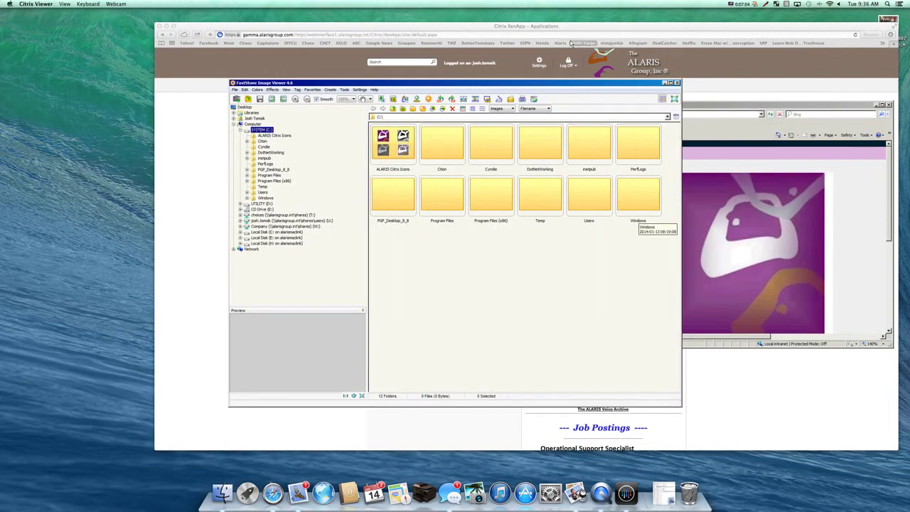
click(559, 28)
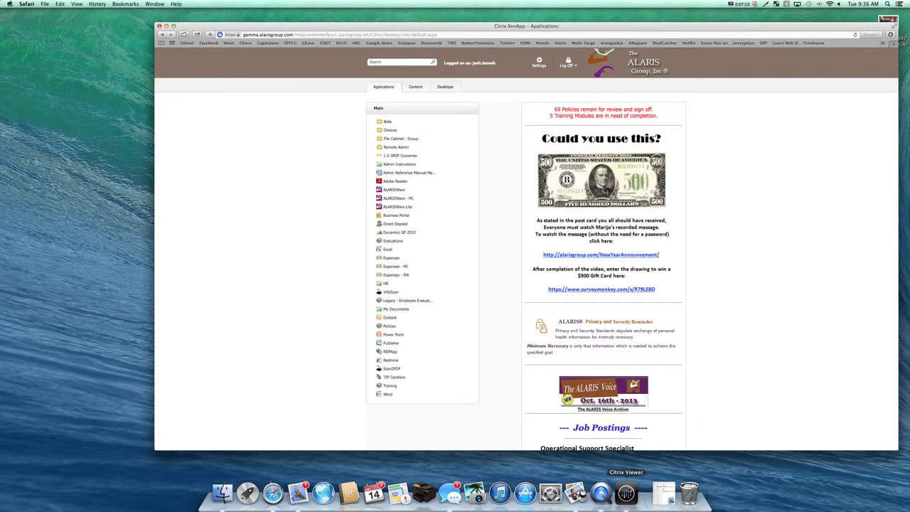
Raise the ALARIS Internet Explorer and FastStone windows via the Citrix Viewer Dock menu, then move FastStone up-left.
right_click(627, 491)
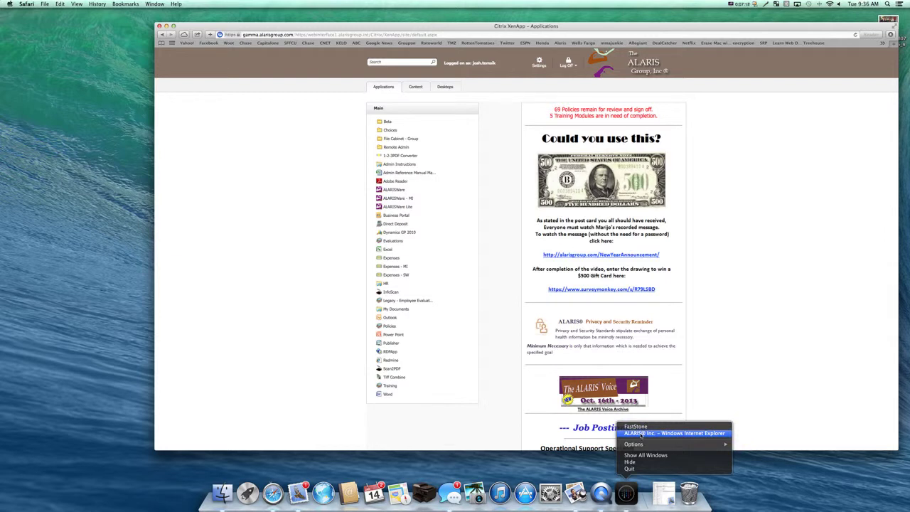
click(642, 433)
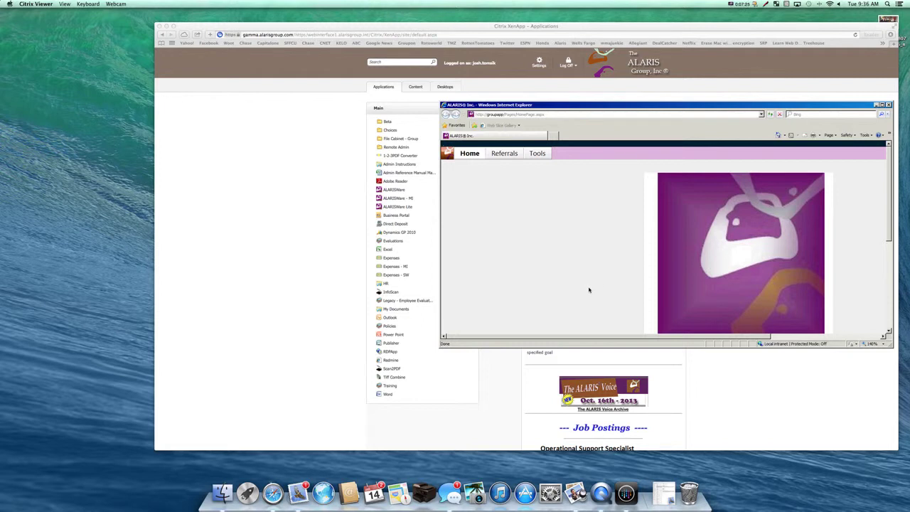
right_click(634, 500)
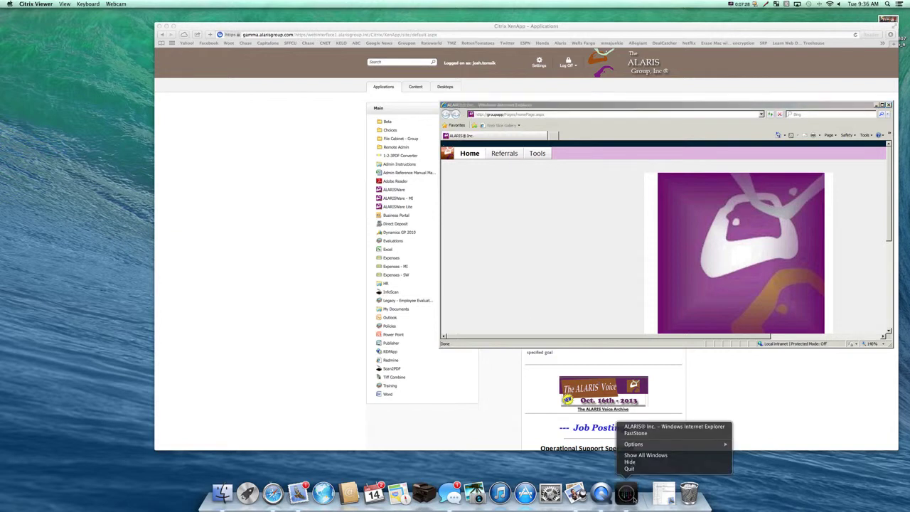
click(635, 433)
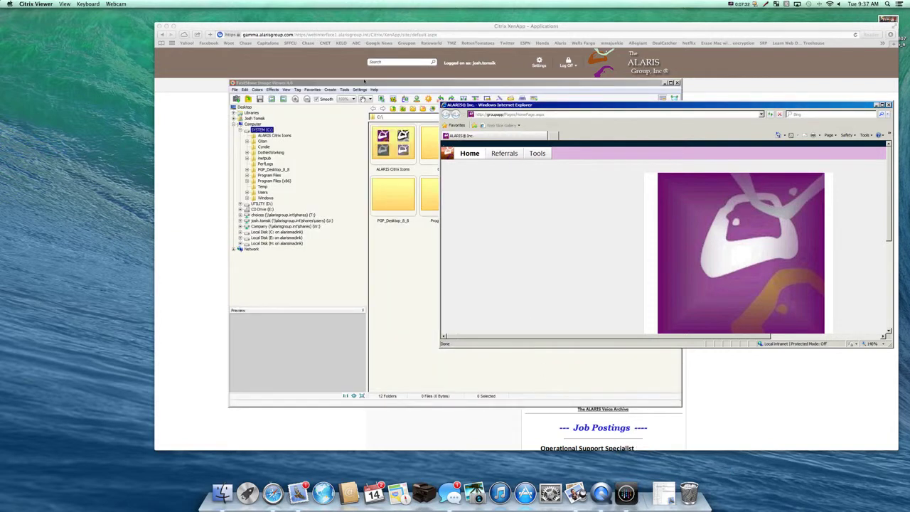
drag(364, 84, 274, 76)
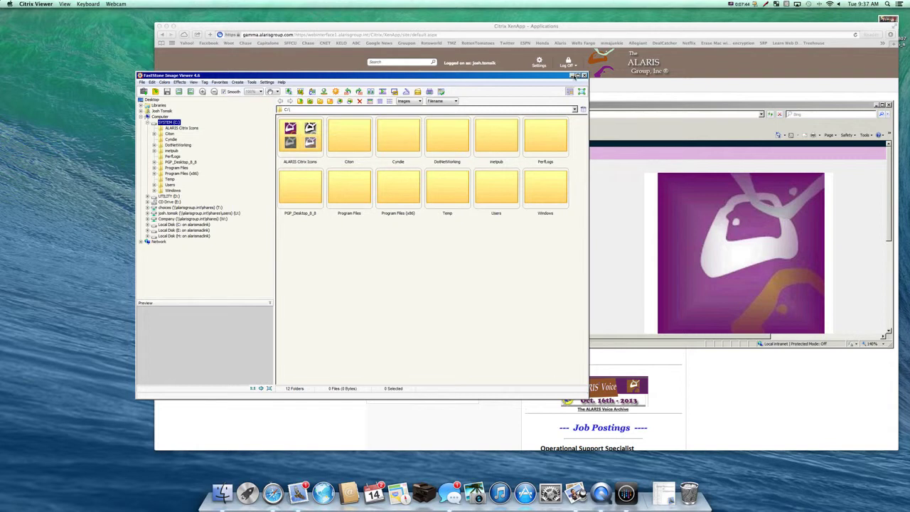
click(573, 76)
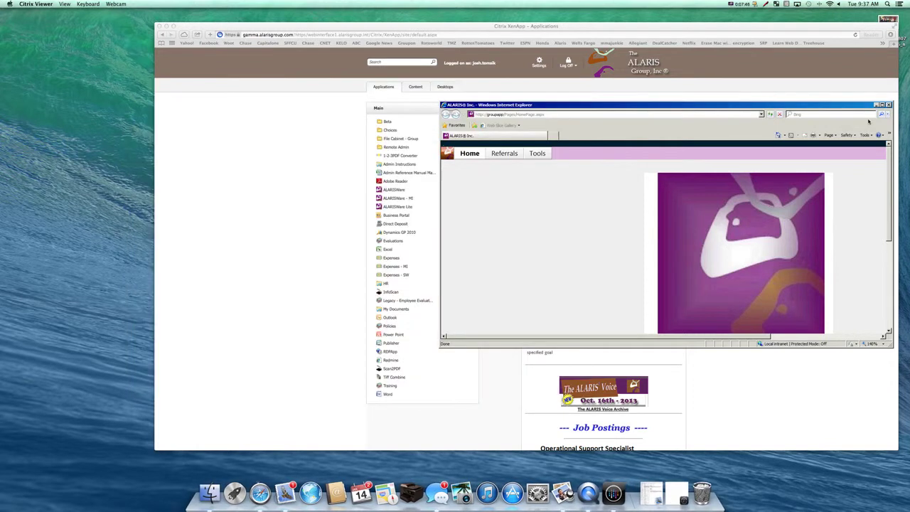
click(877, 105)
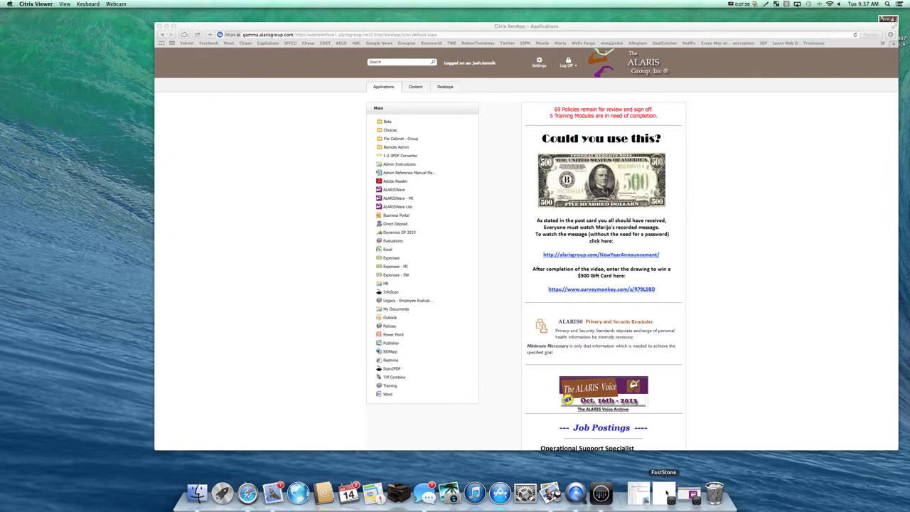
click(666, 492)
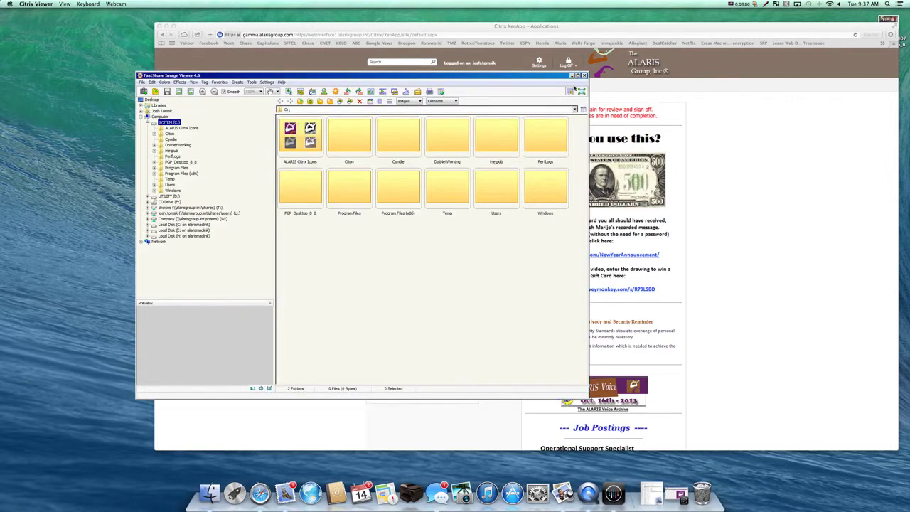
click(572, 74)
click(676, 492)
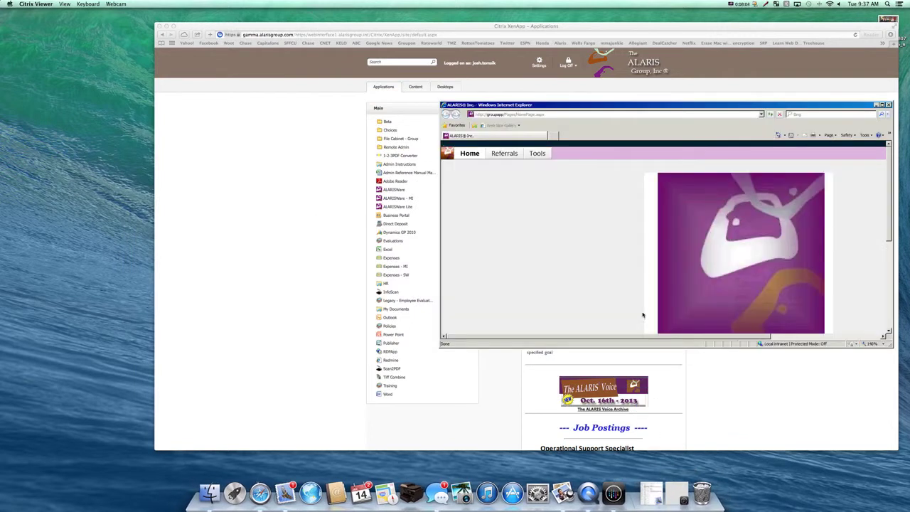
click(676, 493)
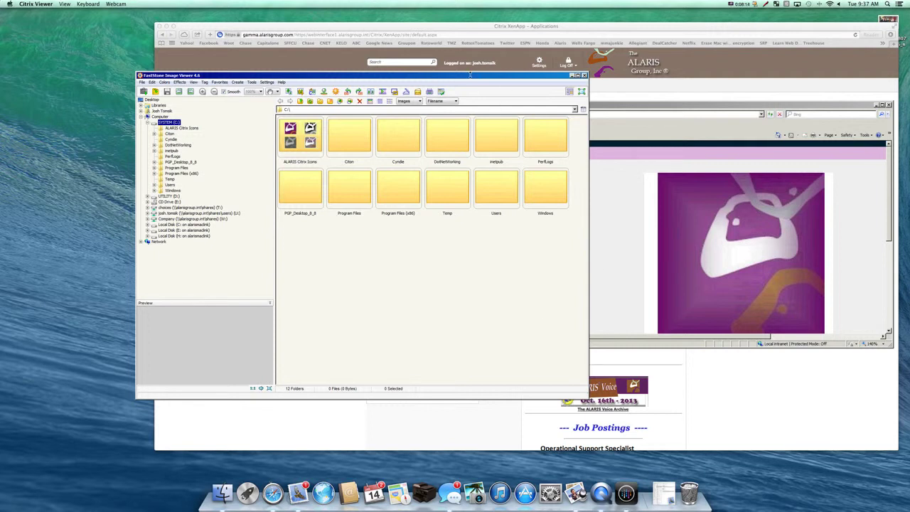
Place FastStone in the top-left corner with ALARIS IE just below, then zoom Safari's XenApp window in front.
drag(470, 74, 332, 13)
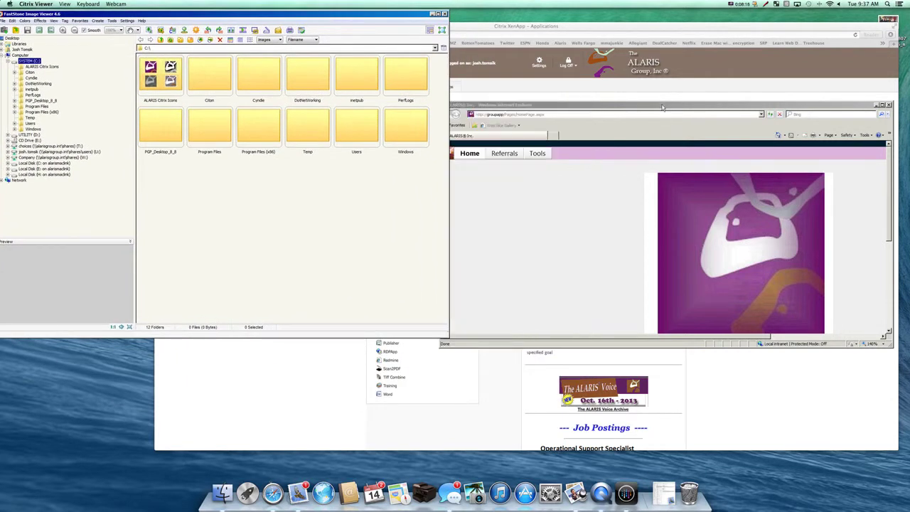
drag(662, 107, 216, 310)
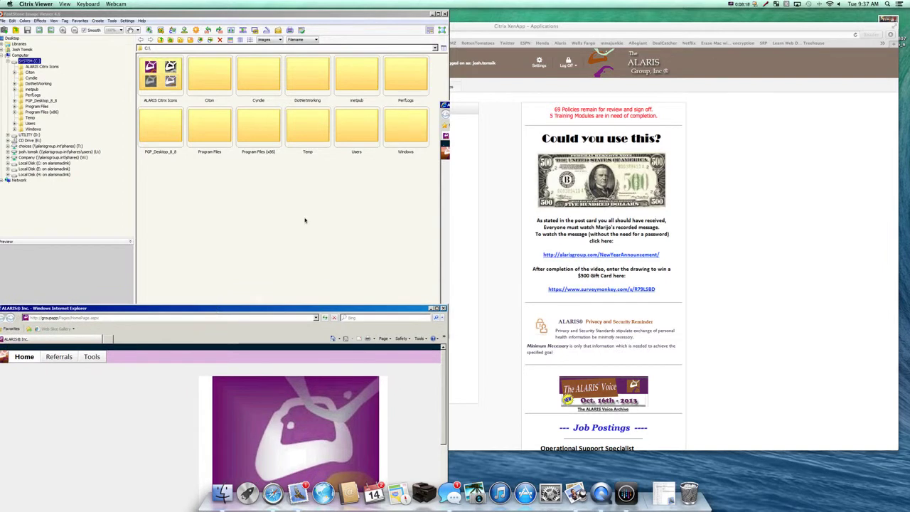
drag(348, 308, 361, 217)
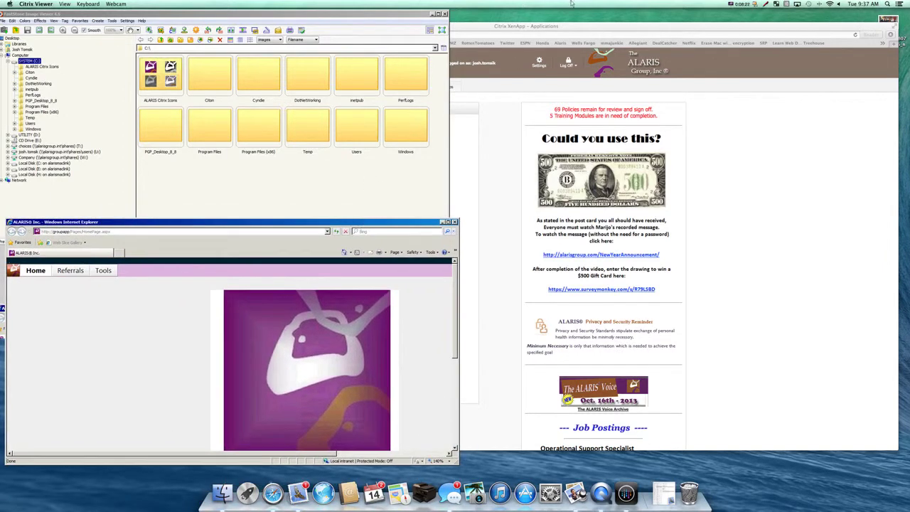
double_click(588, 28)
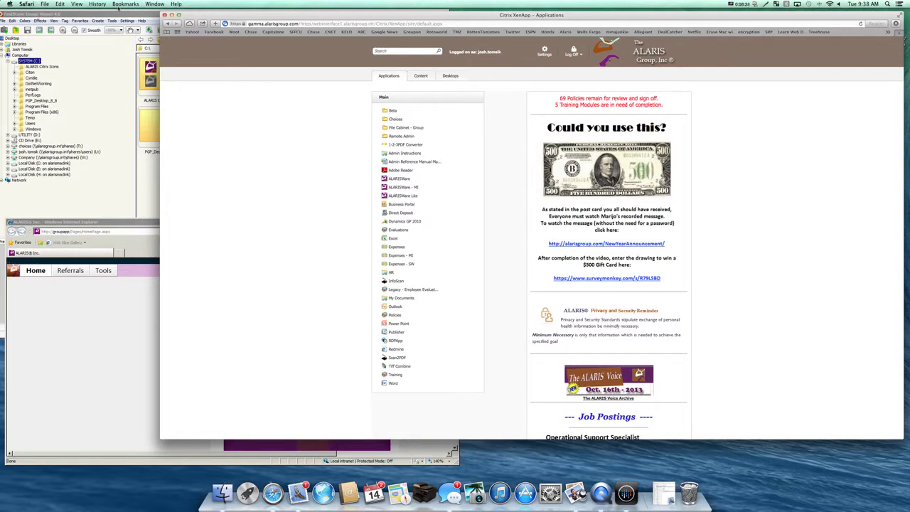
click(126, 16)
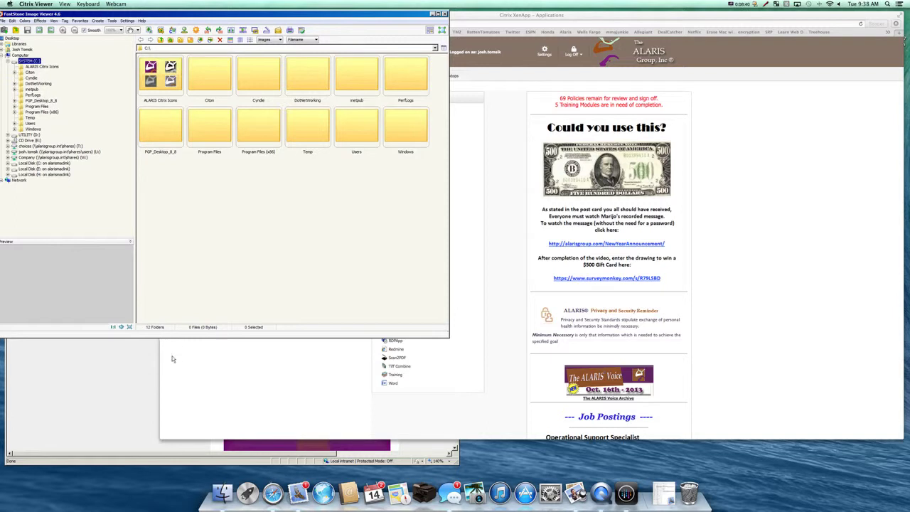
click(129, 389)
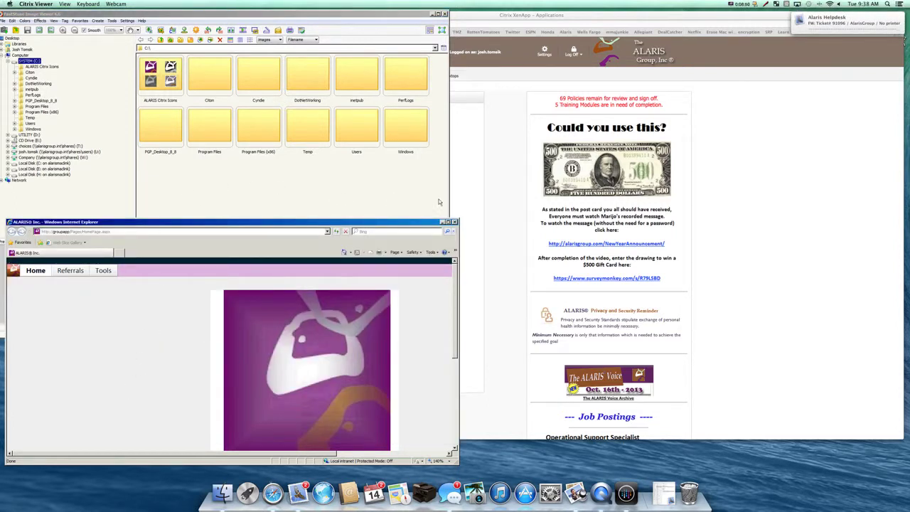
click(510, 173)
click(116, 247)
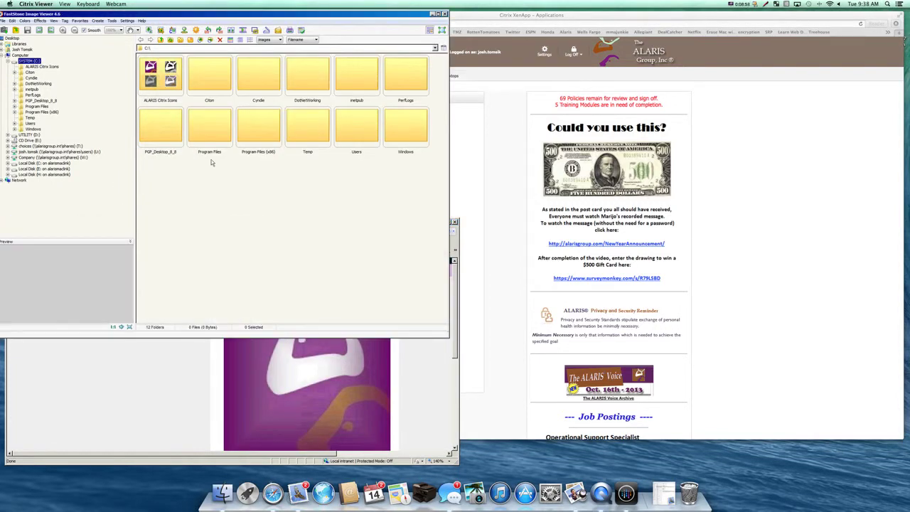
scroll(459, 174, down, 1)
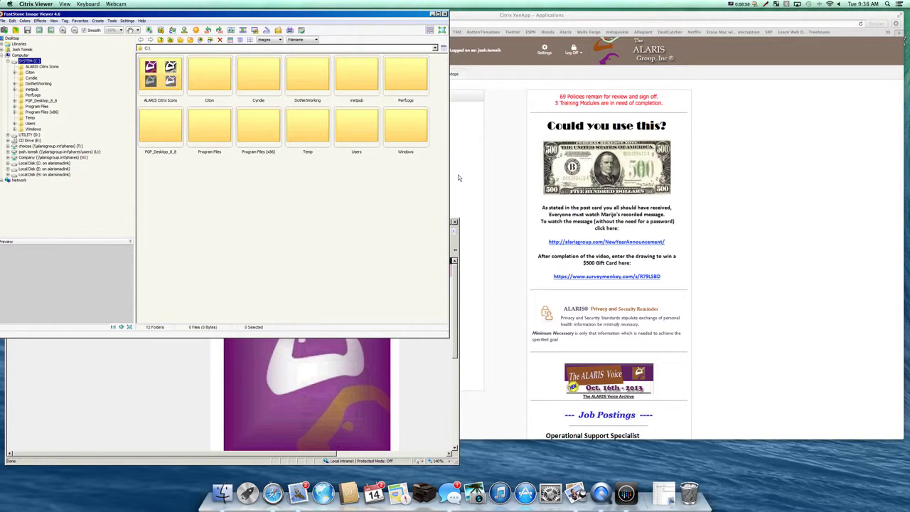
click(458, 178)
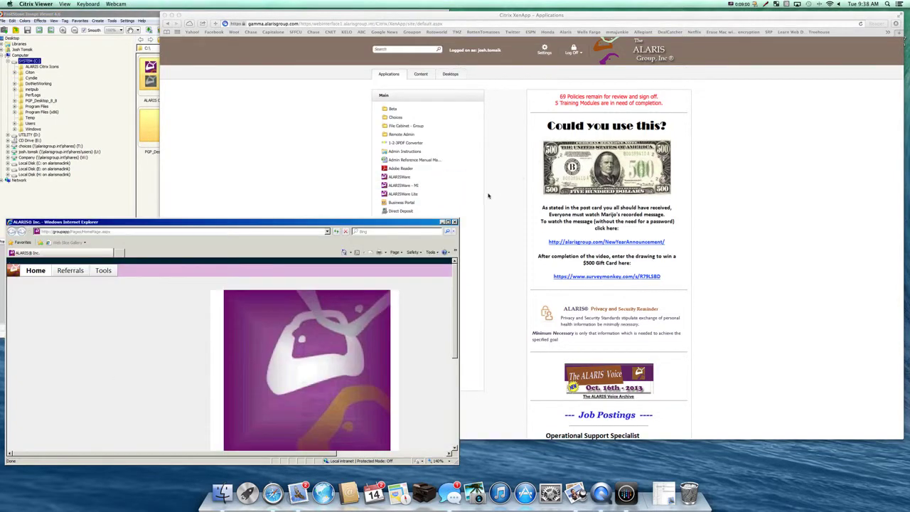
click(503, 197)
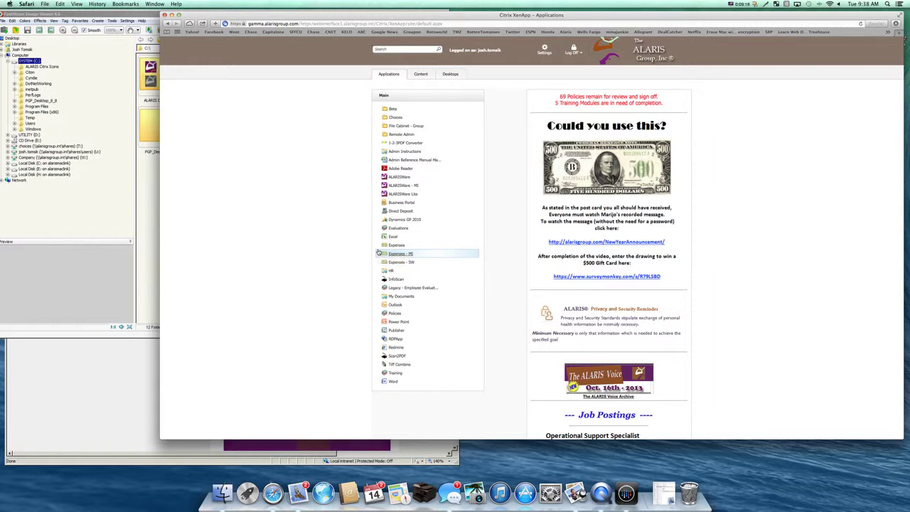
click(740, 4)
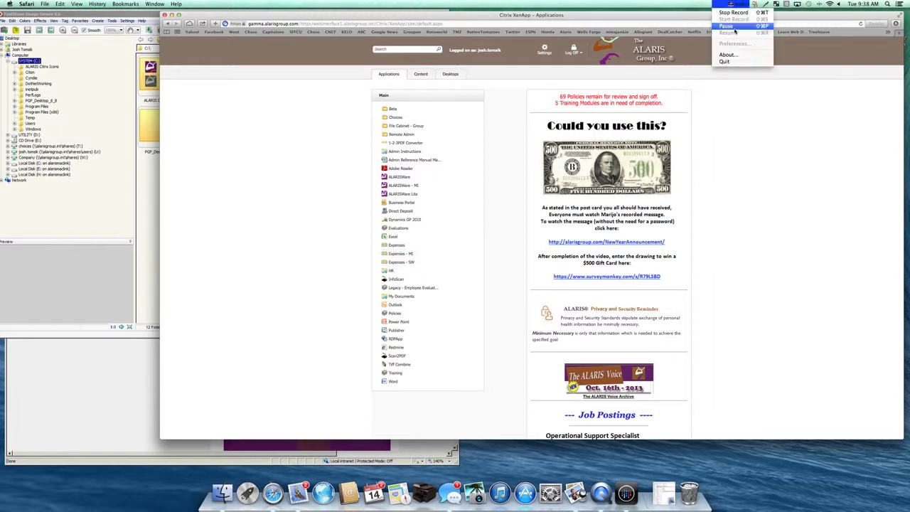